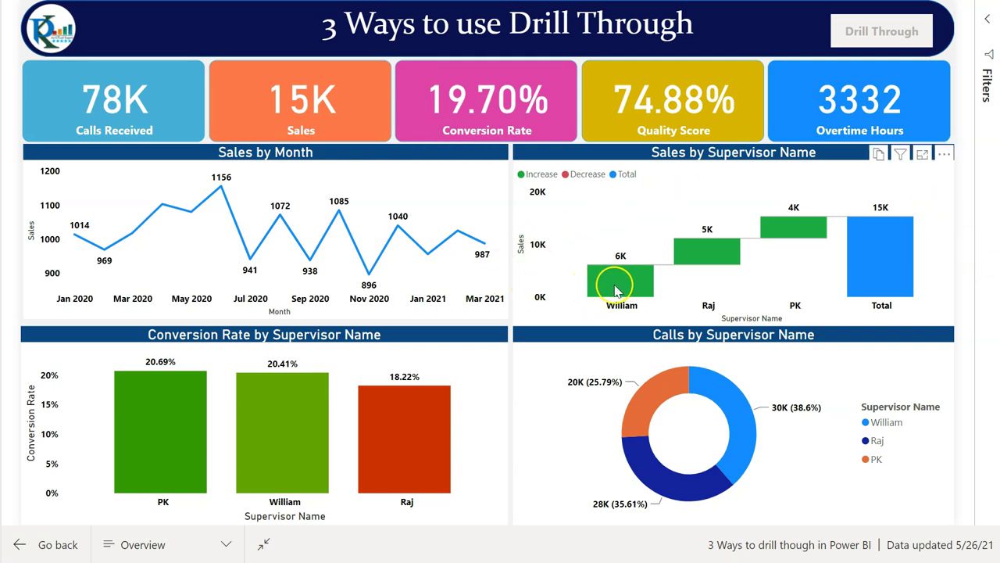
# - Drill through from the first supervisor's bar in the Sales by Supervisor Name chart to Employee Details, and return to the overview
pyautogui.rightClick(616, 288)
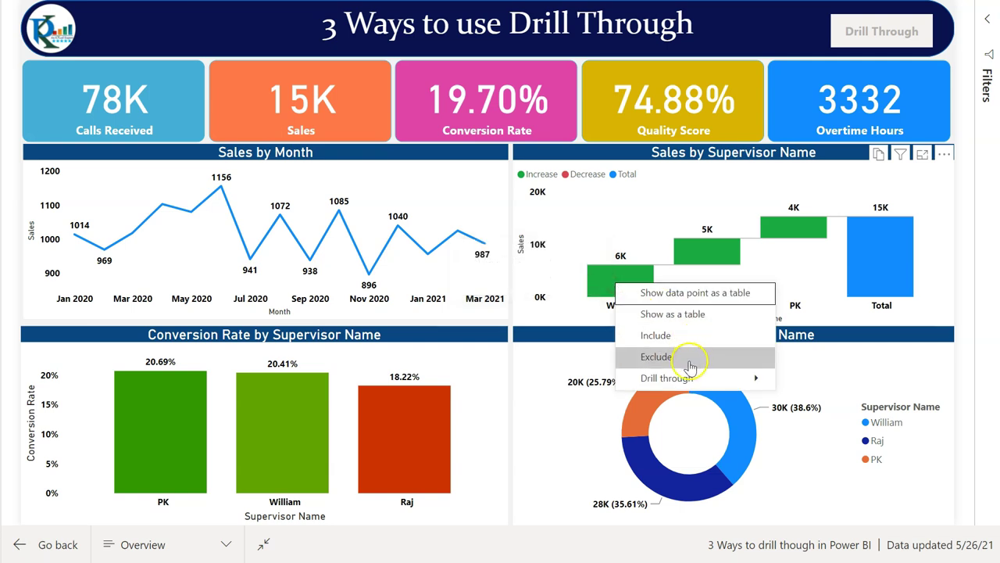
pyautogui.moveTo(679, 379)
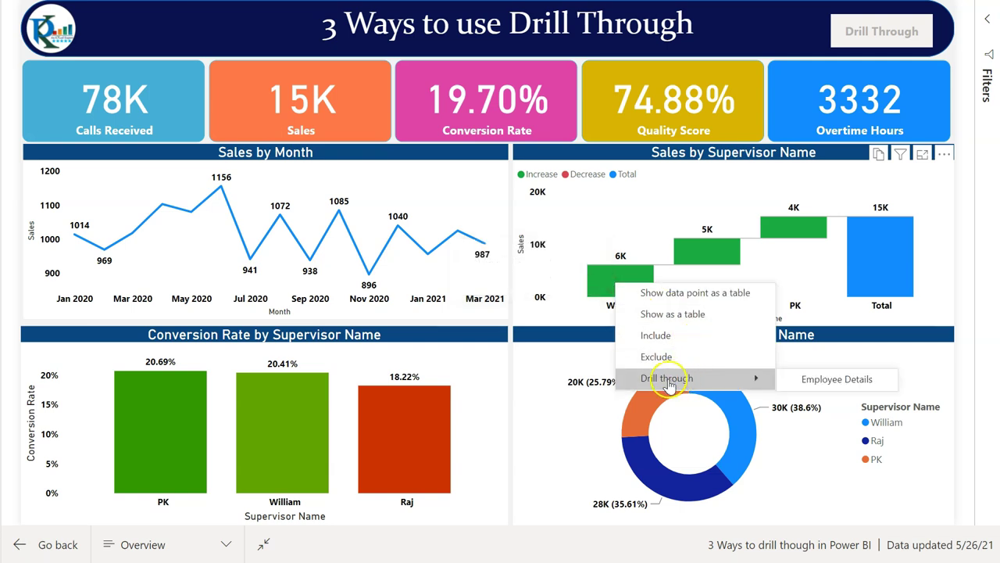
pyautogui.click(829, 384)
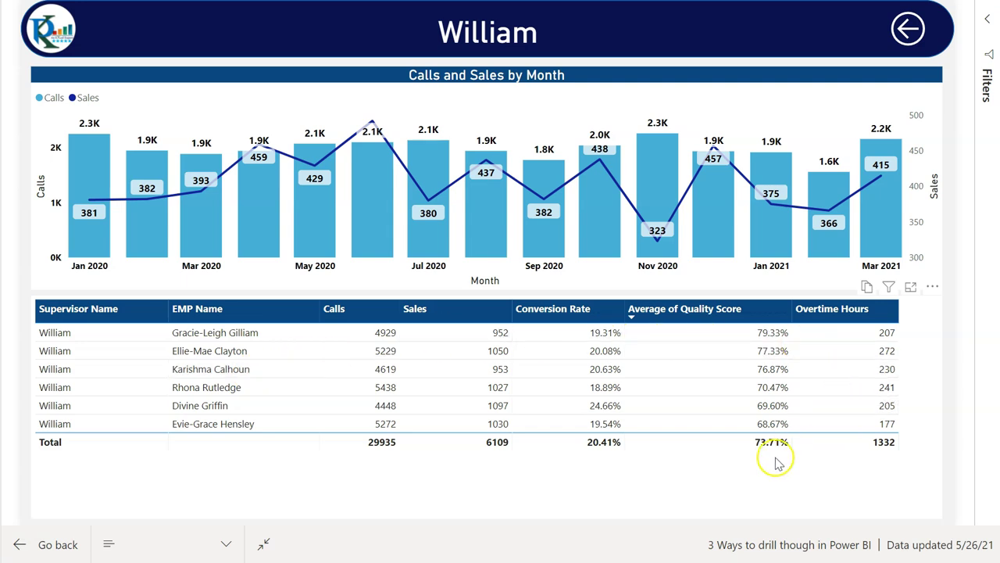
pyautogui.click(909, 31)
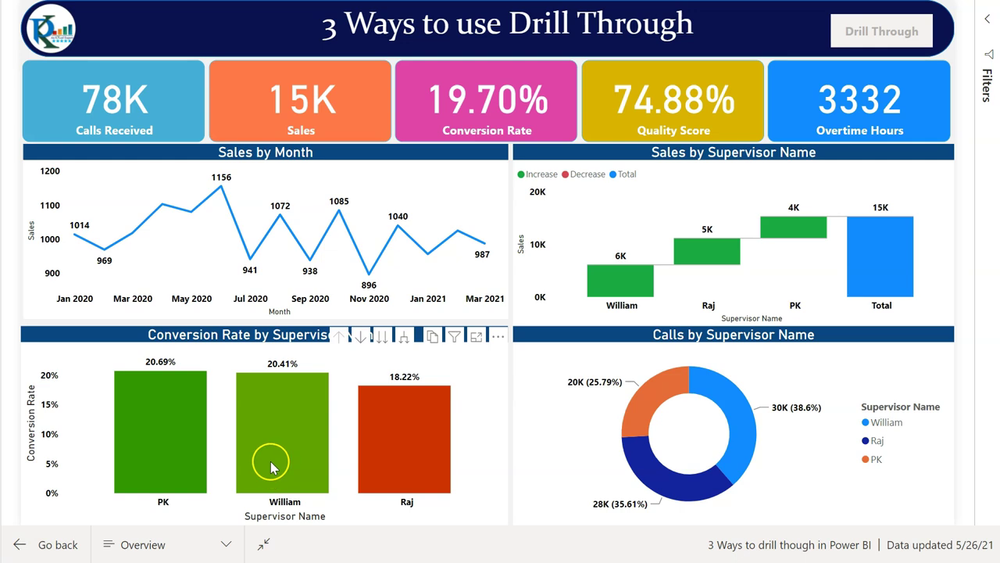
# - Drill through from the middle supervisor's bar in the Conversion Rate by Supervisor Name chart to Employee Details, and return to the overview
pyautogui.rightClick(270, 457)
pyautogui.moveTo(344, 418)
pyautogui.click(489, 424)
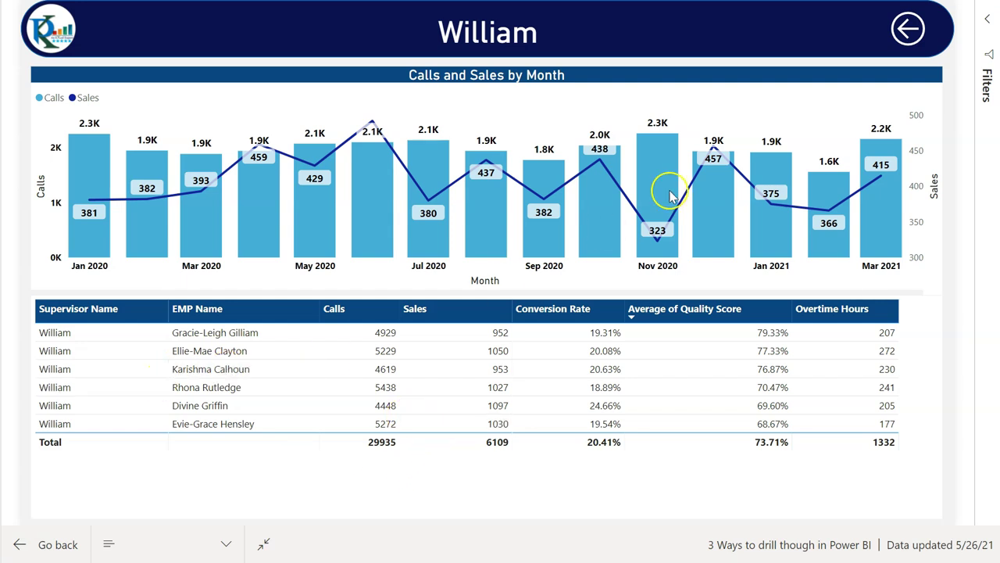
pyautogui.click(908, 29)
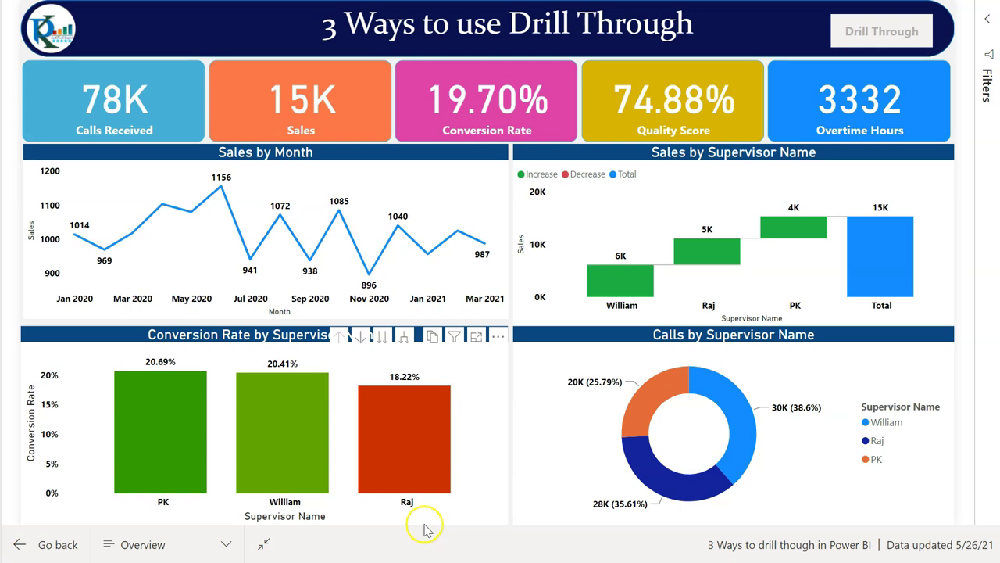
# - Select the orange slice of the Calls by Supervisor Name donut, view its employee details with the report's Drill Through button, and return
pyautogui.click(414, 441)
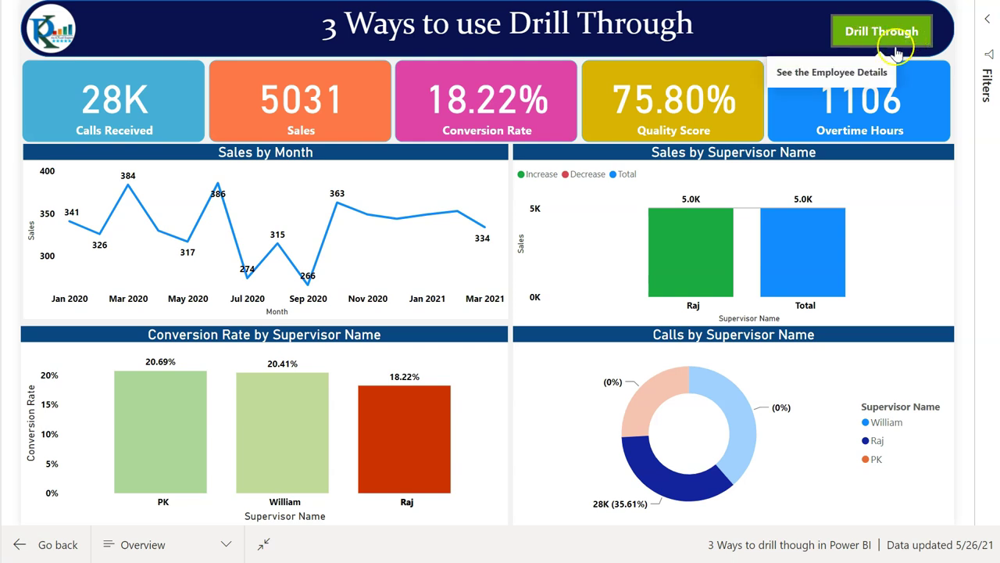
pyautogui.click(404, 470)
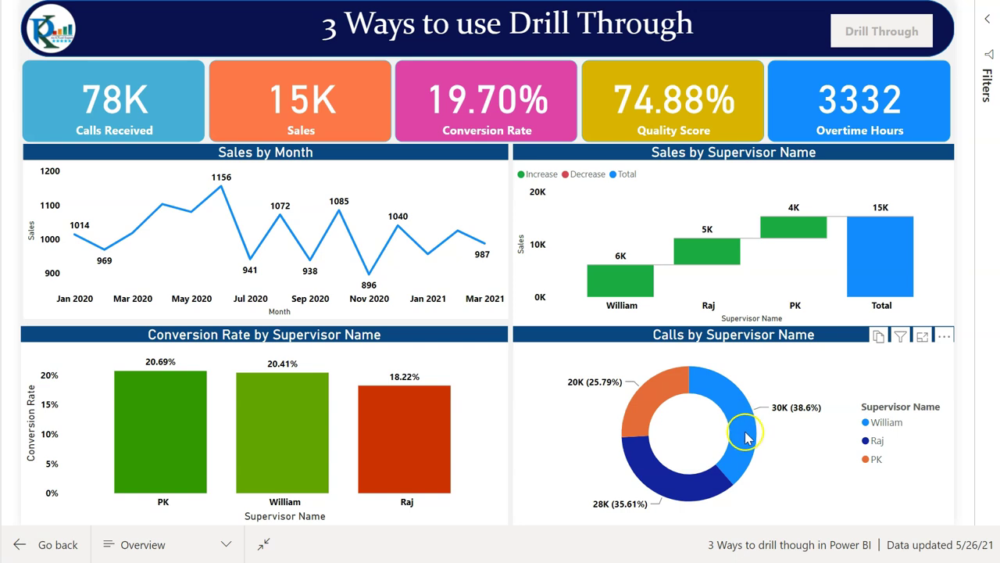
pyautogui.click(649, 391)
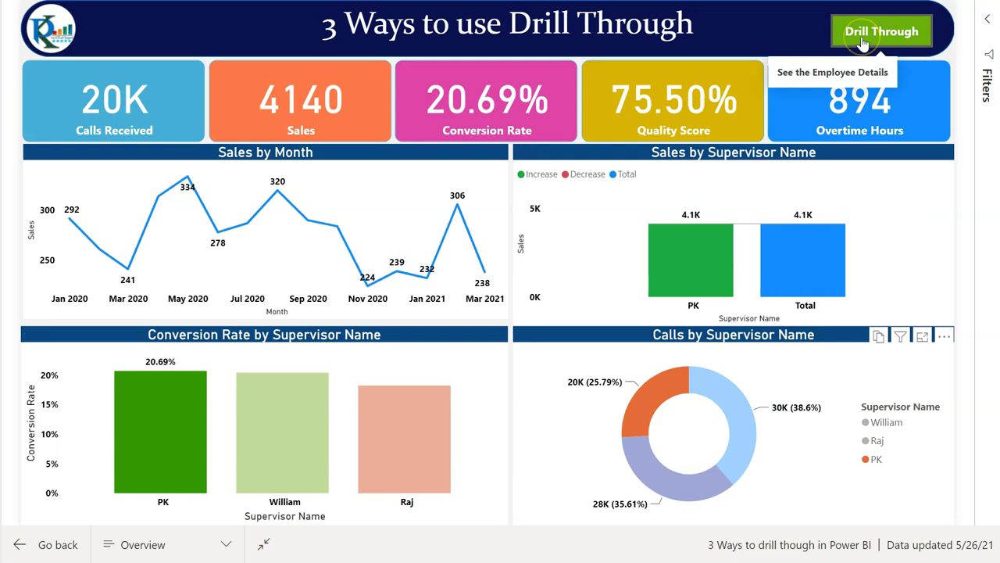
pyautogui.click(867, 35)
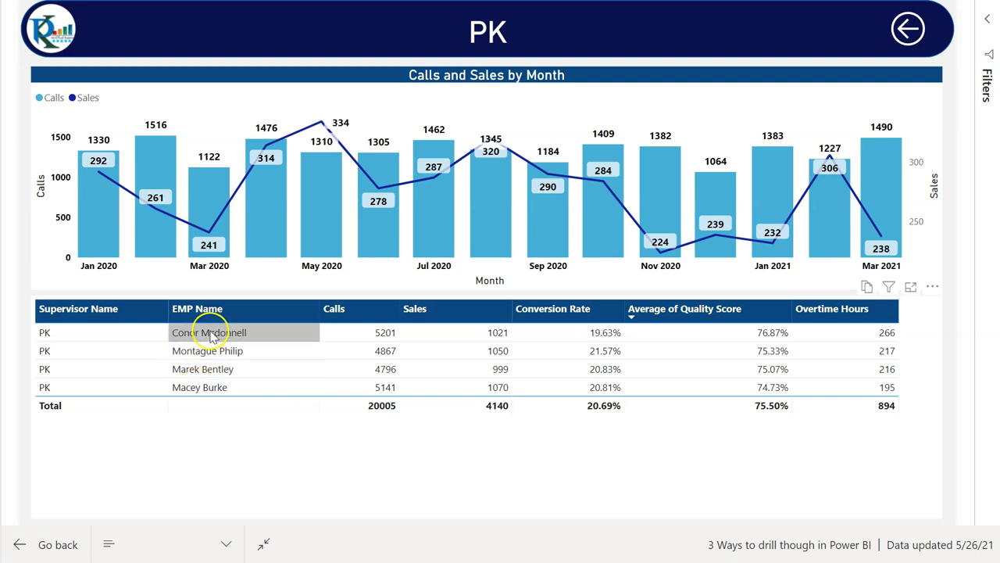
pyautogui.click(928, 30)
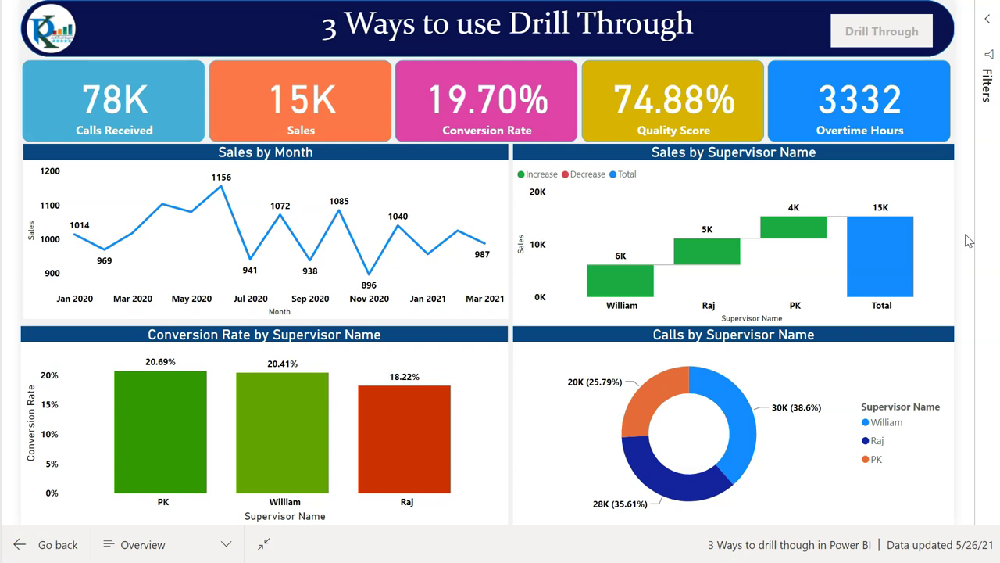
# - View Employee Details again for the middle Conversion Rate bar, return to the overview, and exit the full-screen report view
pyautogui.rightClick(307, 443)
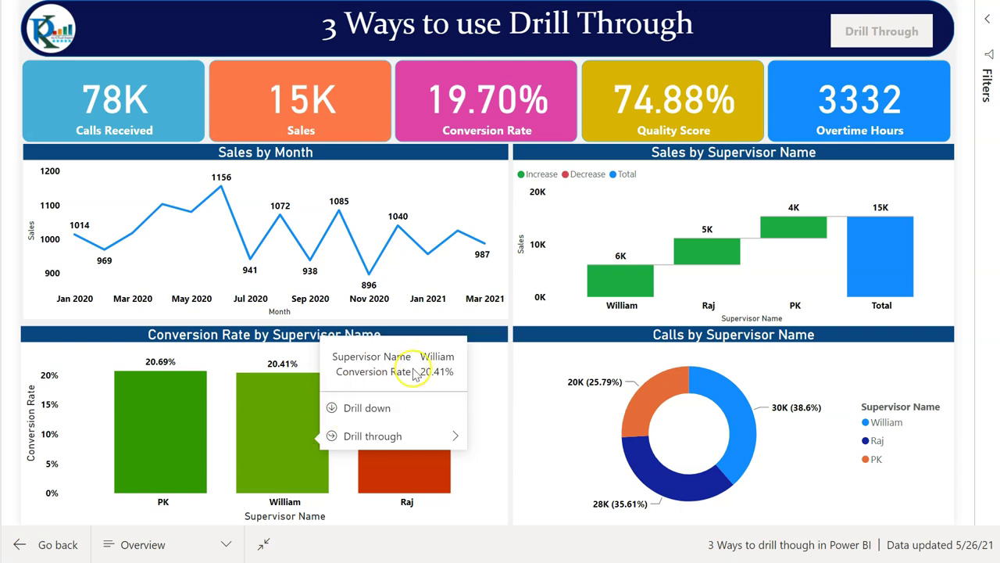
pyautogui.moveTo(399, 435)
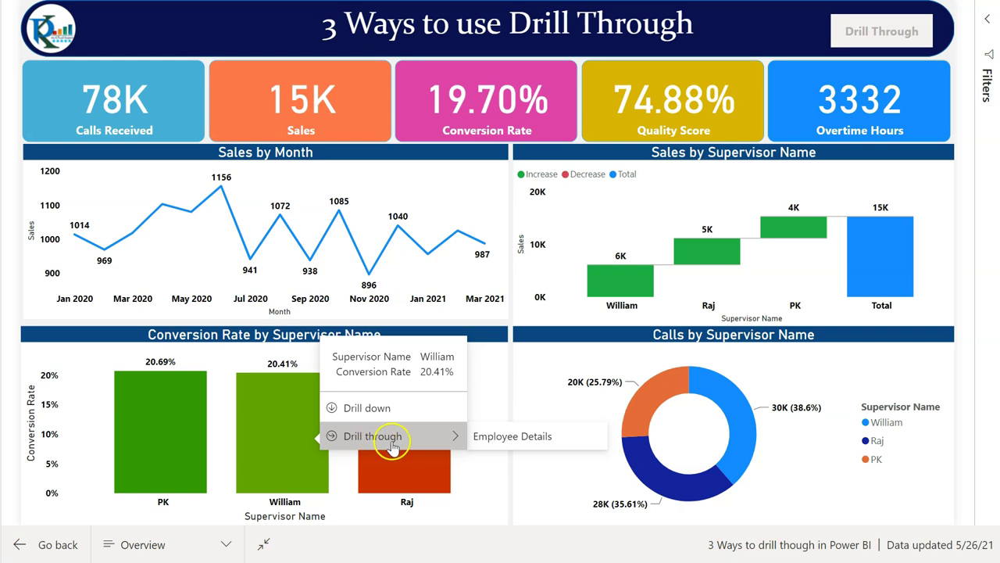
pyautogui.click(516, 443)
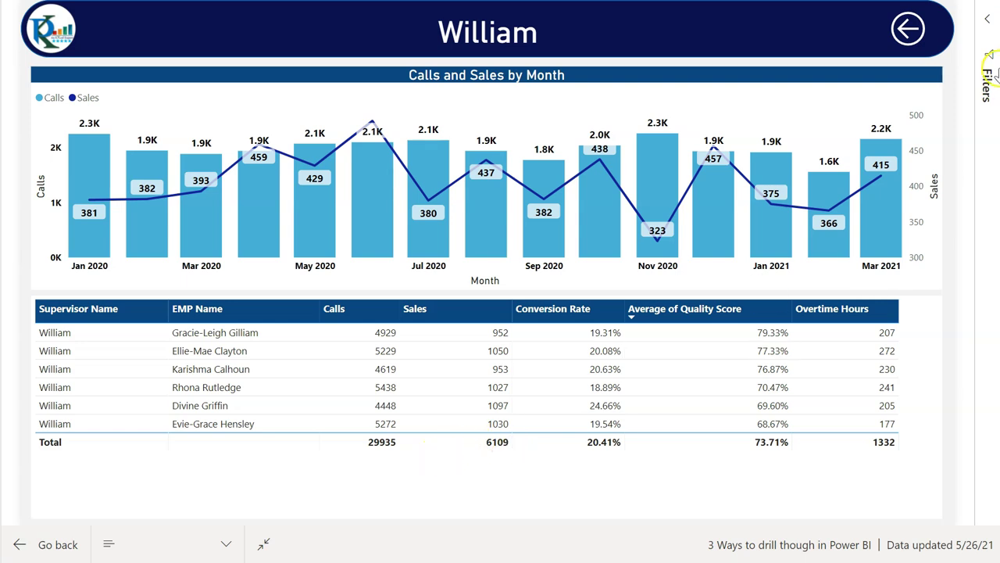
pyautogui.click(908, 31)
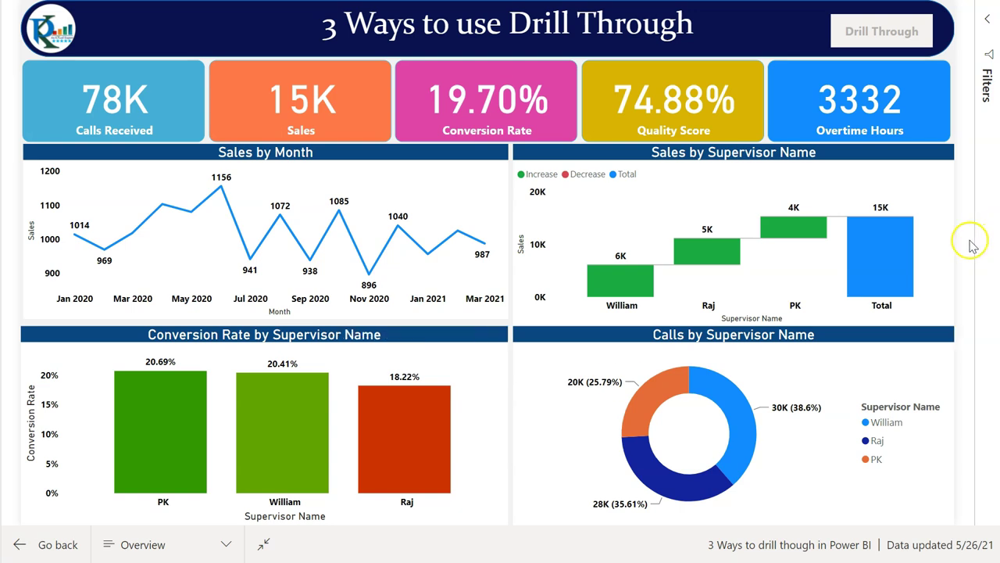
pyautogui.press('Escape')
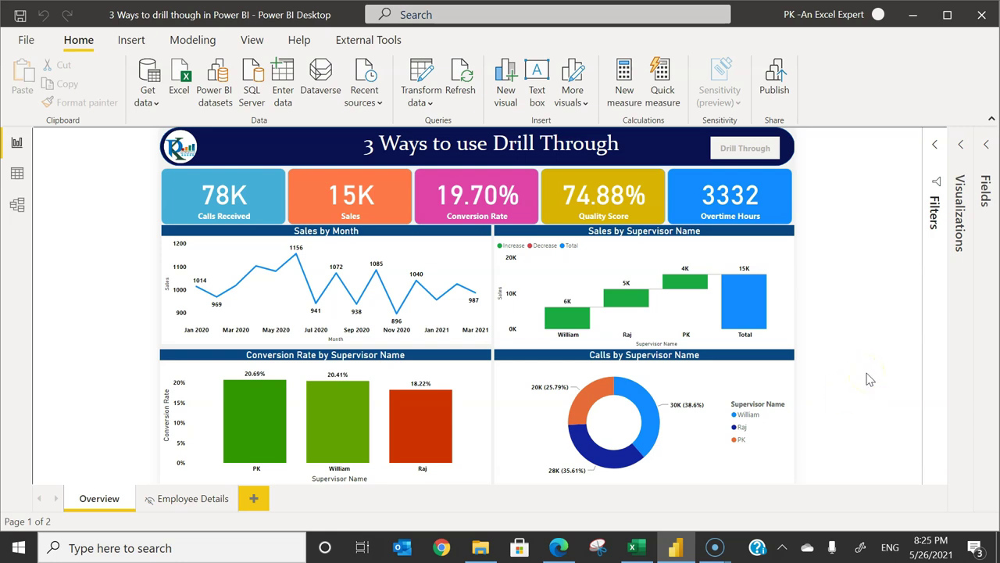
# - Switch to the Sample Data workbook in Excel and review the Month, EMP_ID, Calls, Sales, Quality Score and Overtime Hours columns of Sales
pyautogui.click(637, 547)
pyautogui.click(318, 295)
pyautogui.moveTo(66, 200); pyautogui.dragTo(500, 446)
pyautogui.click(196, 223)
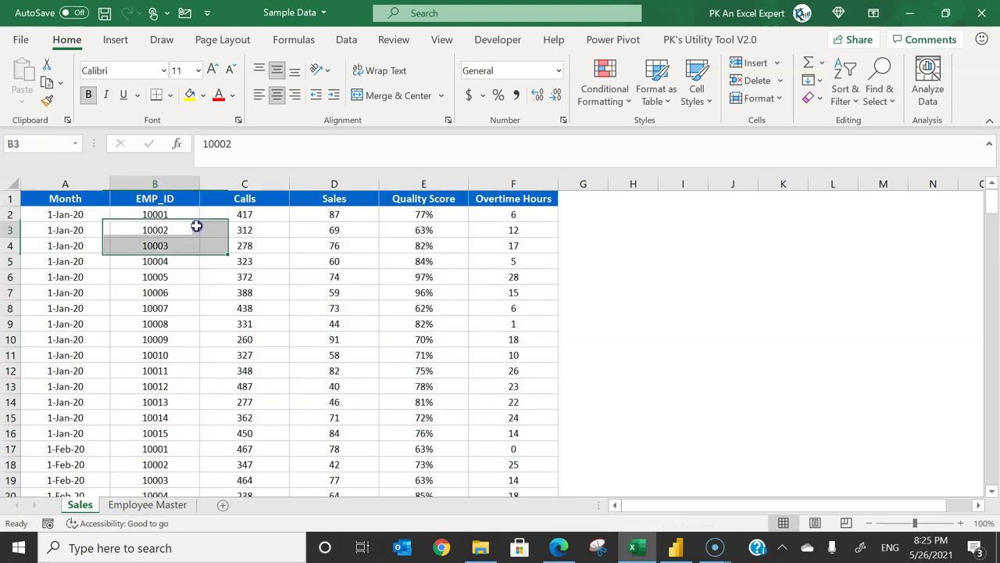
pyautogui.moveTo(63, 196); pyautogui.dragTo(58, 296)
pyautogui.moveTo(133, 215); pyautogui.dragTo(153, 261)
pyautogui.moveTo(244, 215); pyautogui.dragTo(244, 276)
pyautogui.moveTo(334, 214); pyautogui.dragTo(352, 277)
pyautogui.moveTo(425, 212); pyautogui.dragTo(426, 287)
pyautogui.moveTo(529, 210); pyautogui.dragTo(534, 292)
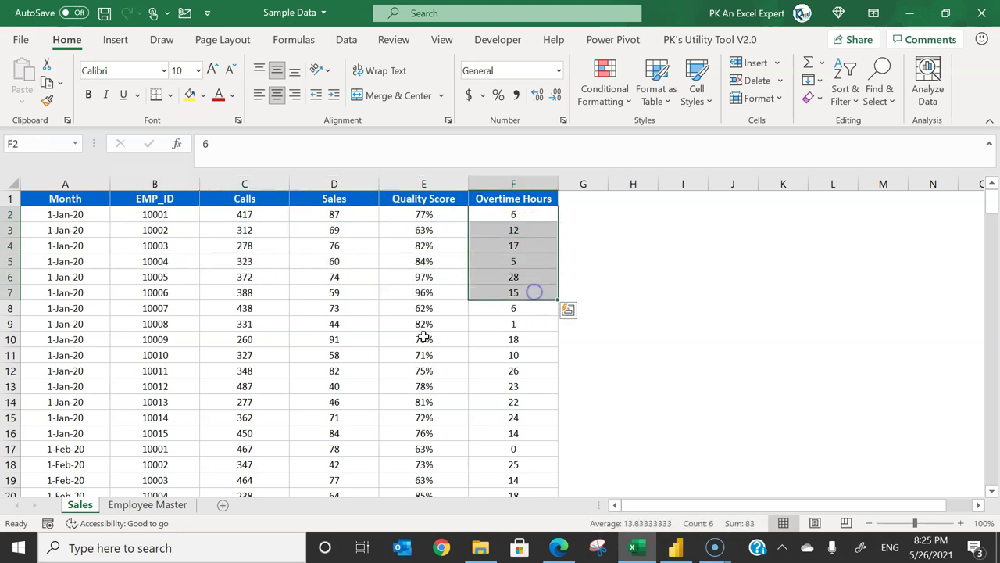
# - Review the EMP_ID, EMP Name, Gender and Supervisor Name columns on the Employee Master sheet
pyautogui.click(143, 507)
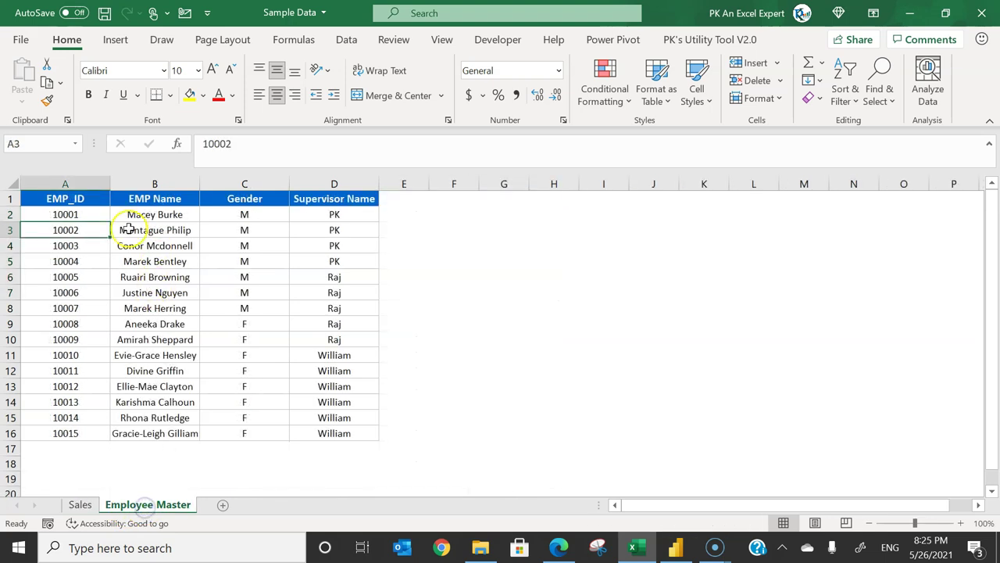
pyautogui.click(71, 200)
pyautogui.moveTo(71, 200); pyautogui.dragTo(71, 368)
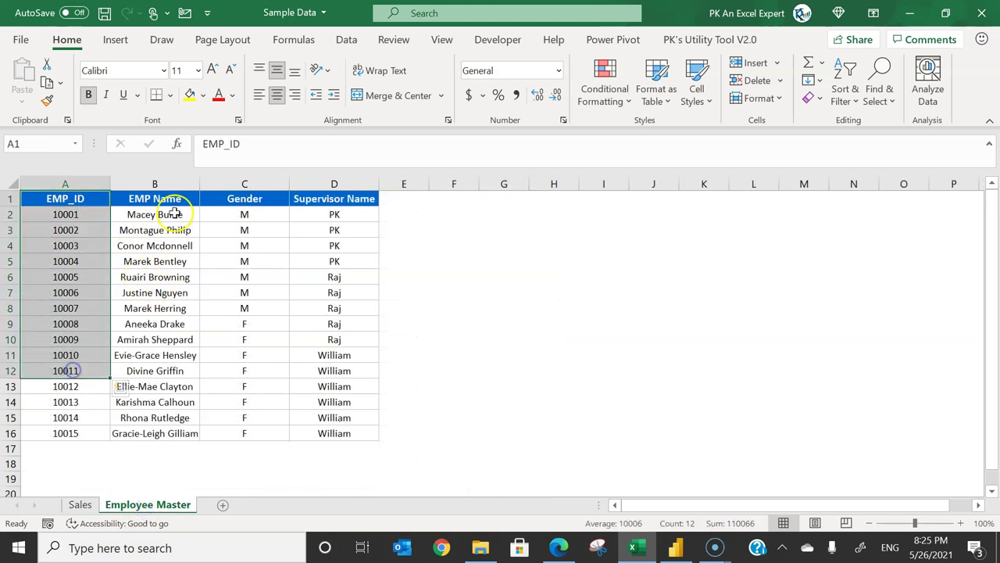
pyautogui.moveTo(172, 209); pyautogui.dragTo(172, 319)
pyautogui.click(256, 225)
pyautogui.moveTo(350, 216); pyautogui.dragTo(346, 316)
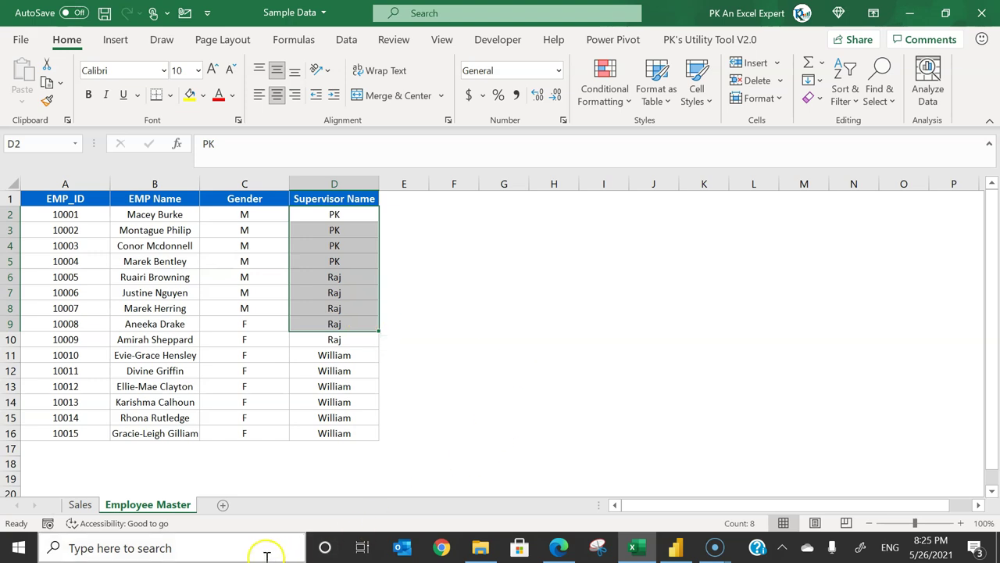
# - Switch back to Power BI Desktop and create a new blank report
pyautogui.click(676, 546)
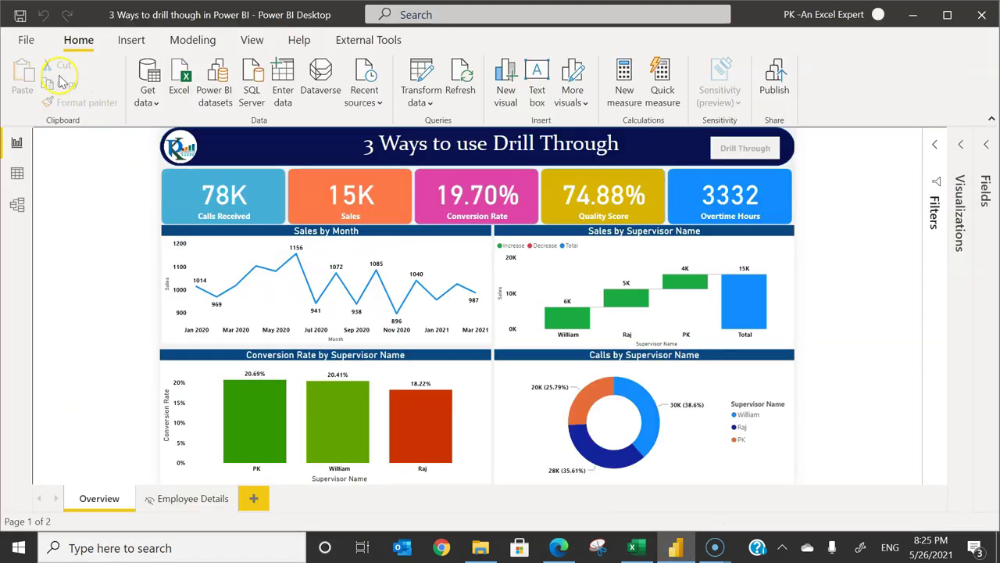
pyautogui.click(25, 40)
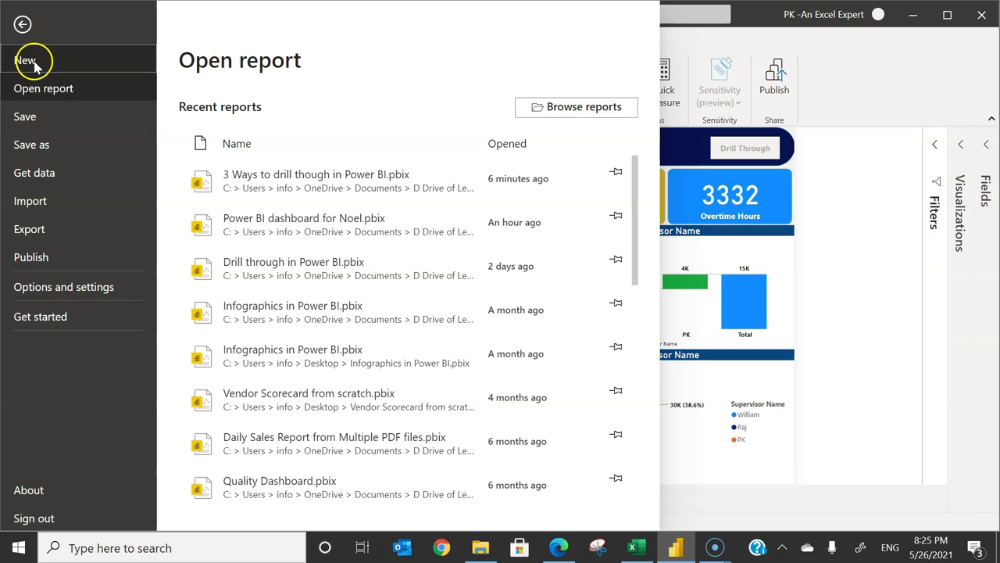
pyautogui.click(25, 61)
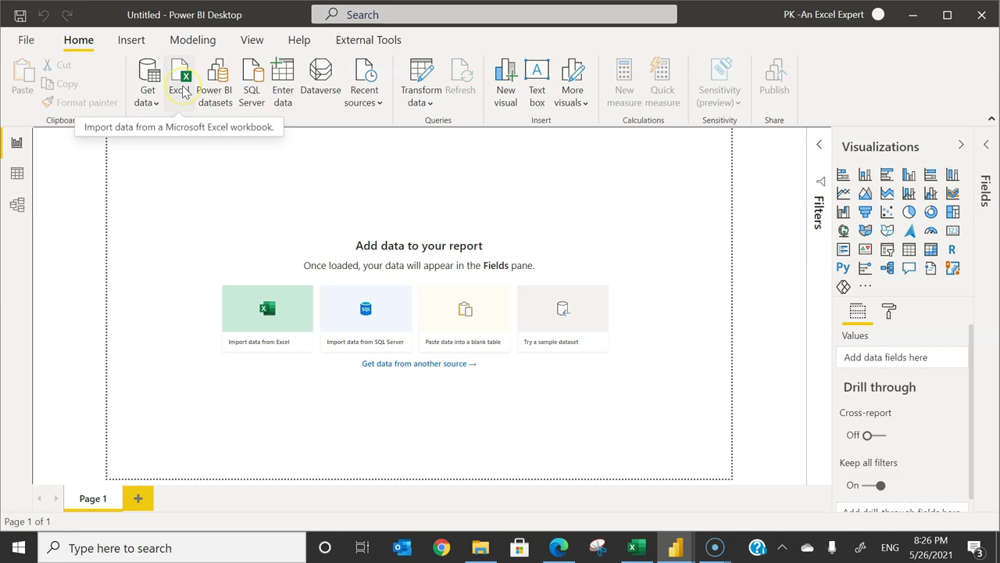
# - Start an Excel data import into the blank report using the Sample Data workbook
pyautogui.click(148, 95)
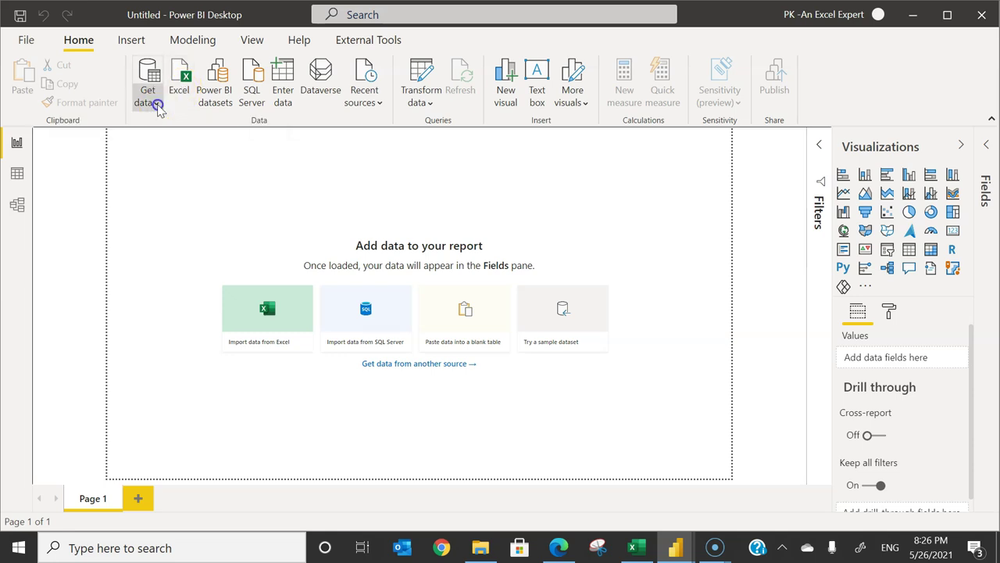
pyautogui.click(556, 173)
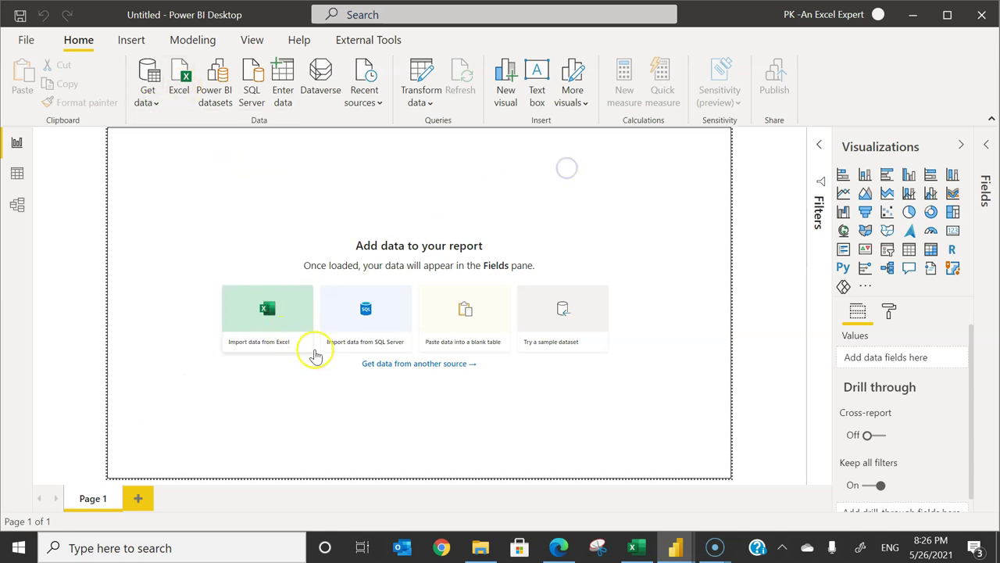
pyautogui.click(275, 341)
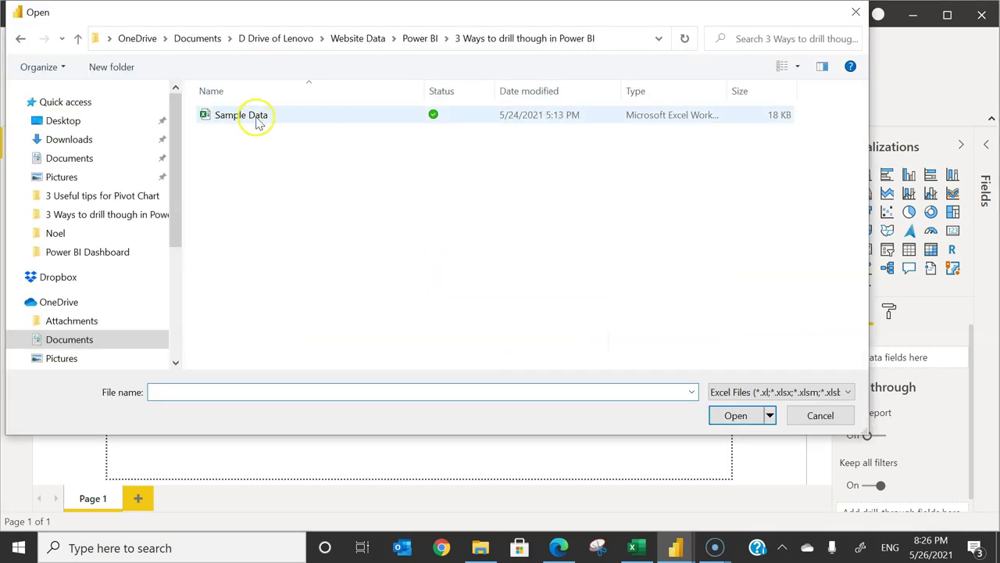
pyautogui.click(249, 117)
pyautogui.click(736, 415)
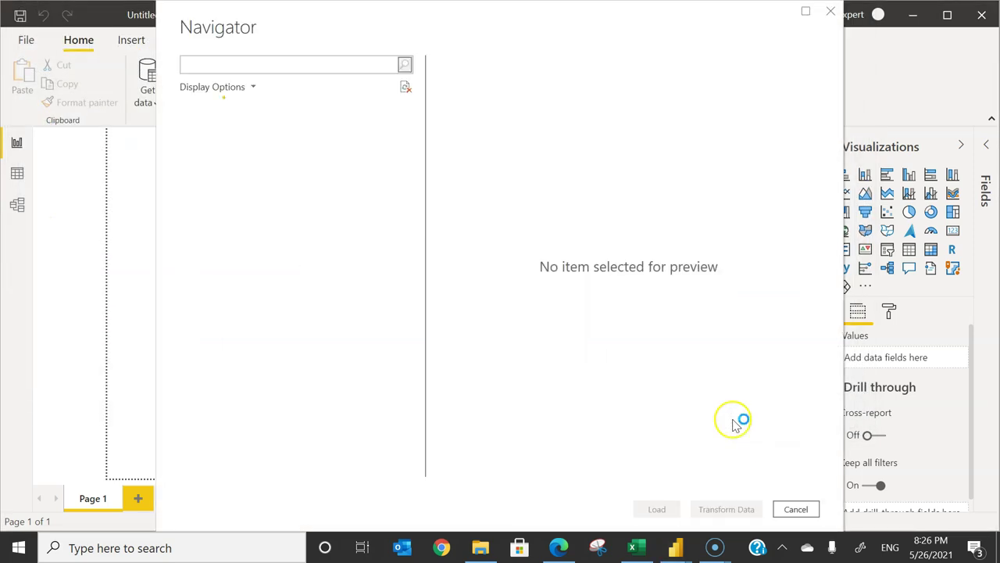
# - Include the Employee Master and Sales tables in the import and load them into the model
pyautogui.click(270, 132)
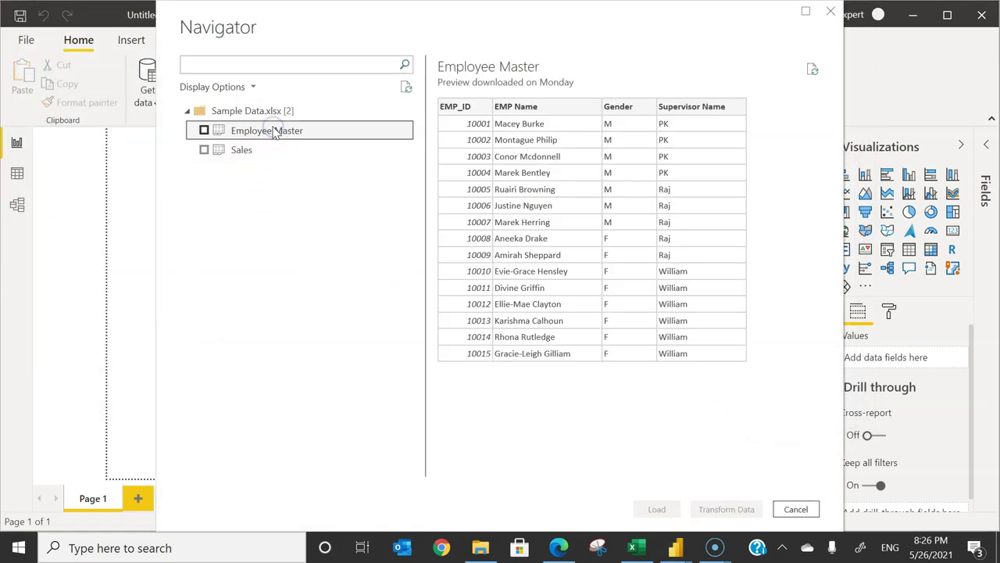
pyautogui.click(203, 131)
pyautogui.click(238, 151)
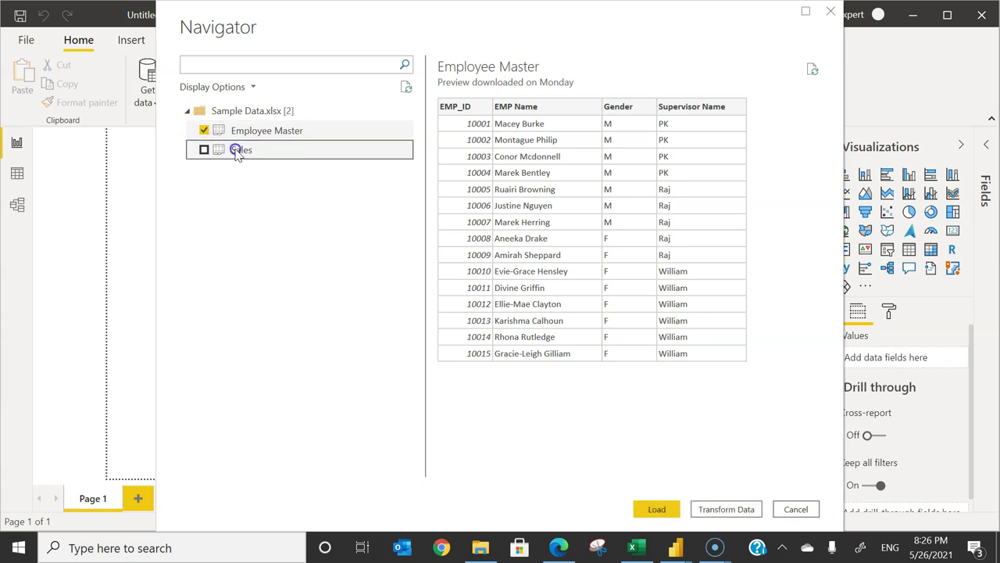
pyautogui.click(204, 151)
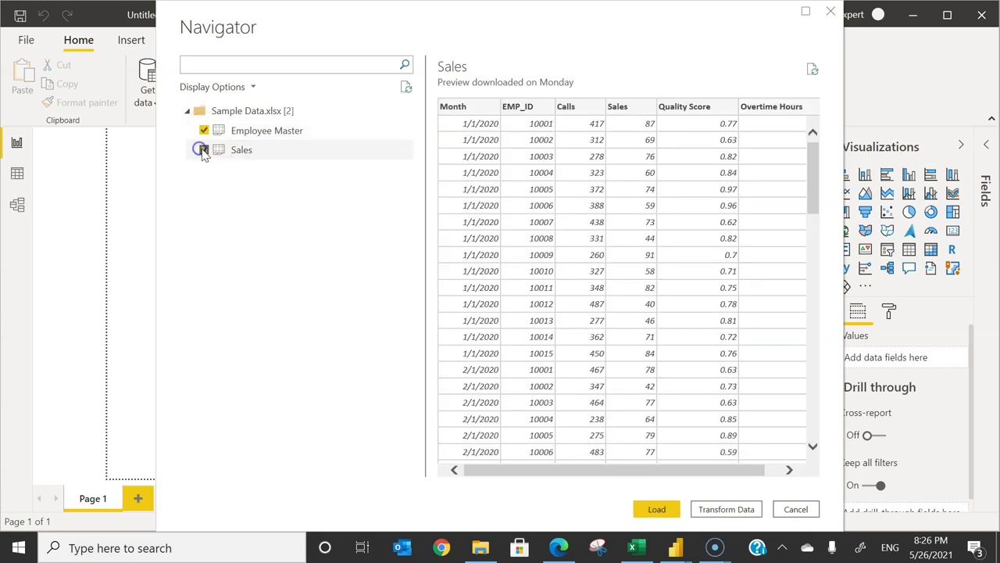
pyautogui.click(677, 508)
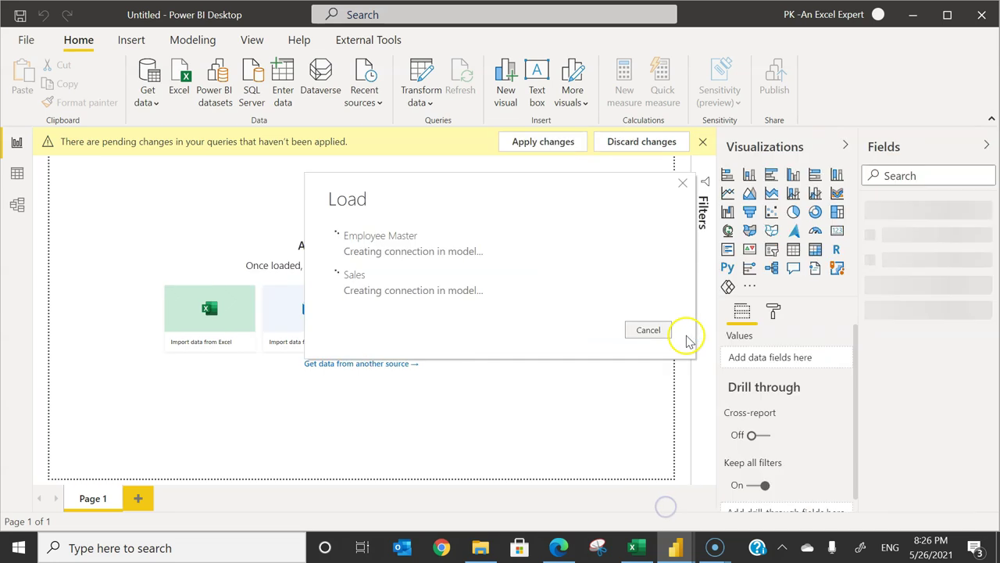
# - Examine the relationship between the Employee Master and Sales tables in the data model, and return to the report canvas
pyautogui.click(19, 208)
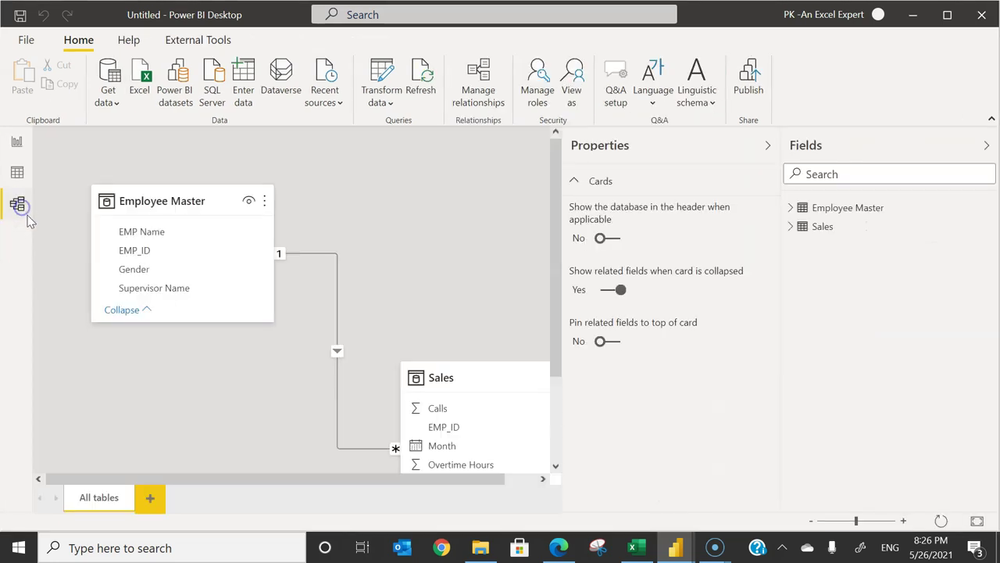
pyautogui.click(767, 146)
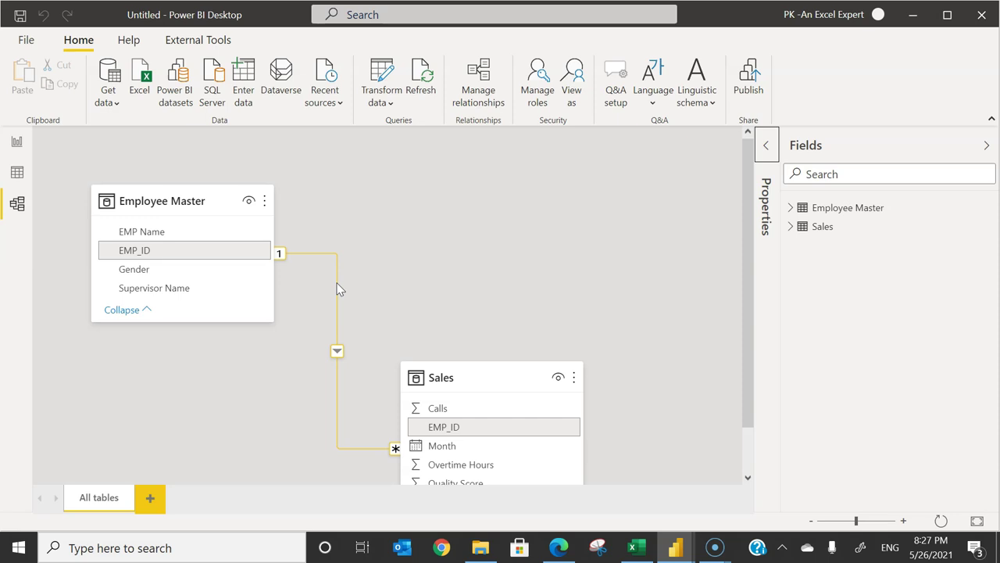
pyautogui.click(55, 174)
pyautogui.click(17, 143)
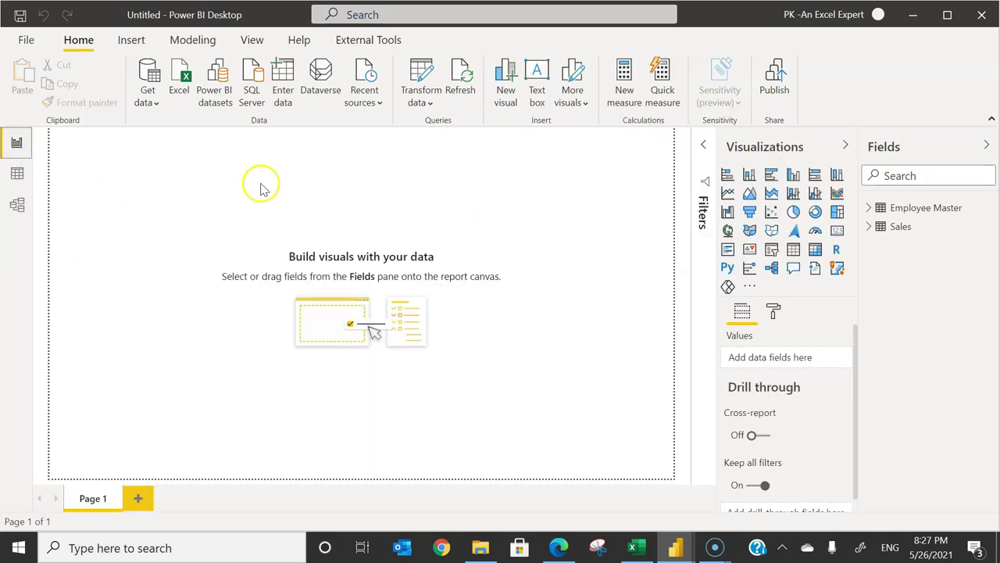
# - Create a clustered bar chart of Calls by Supervisor Name on the blank report page and enlarge it
pyautogui.click(870, 210)
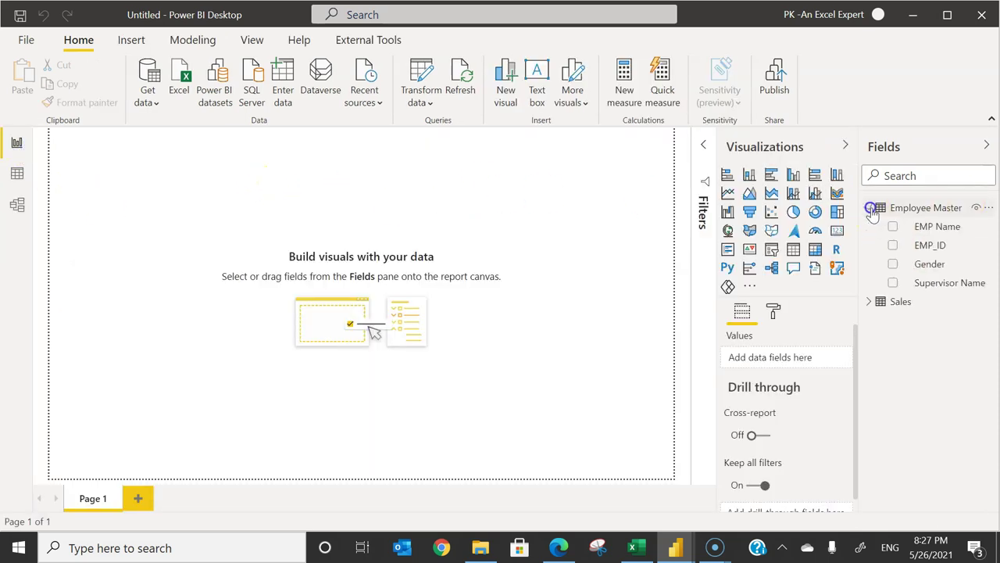
pyautogui.moveTo(915, 283); pyautogui.dragTo(215, 232)
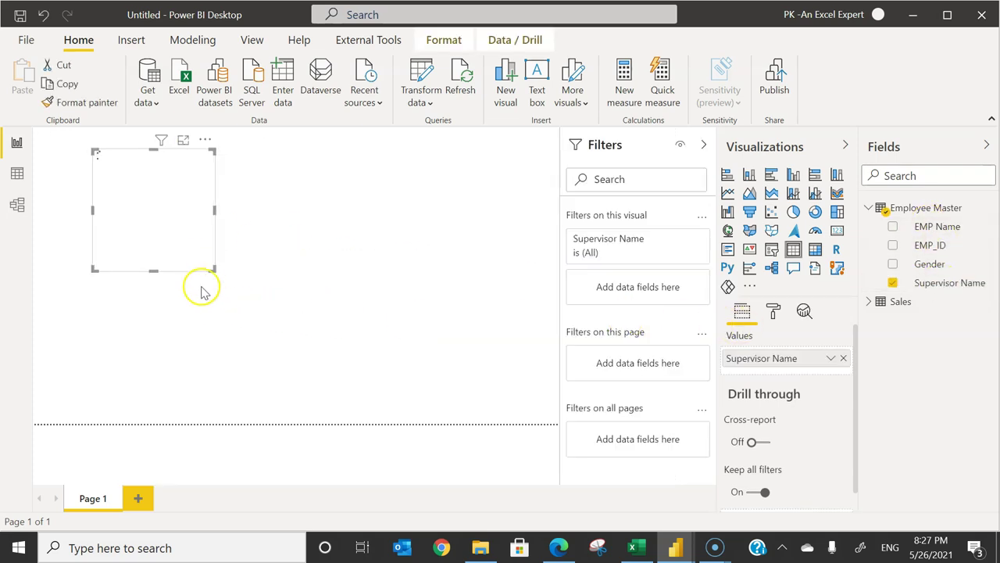
pyautogui.moveTo(214, 270); pyautogui.dragTo(461, 357)
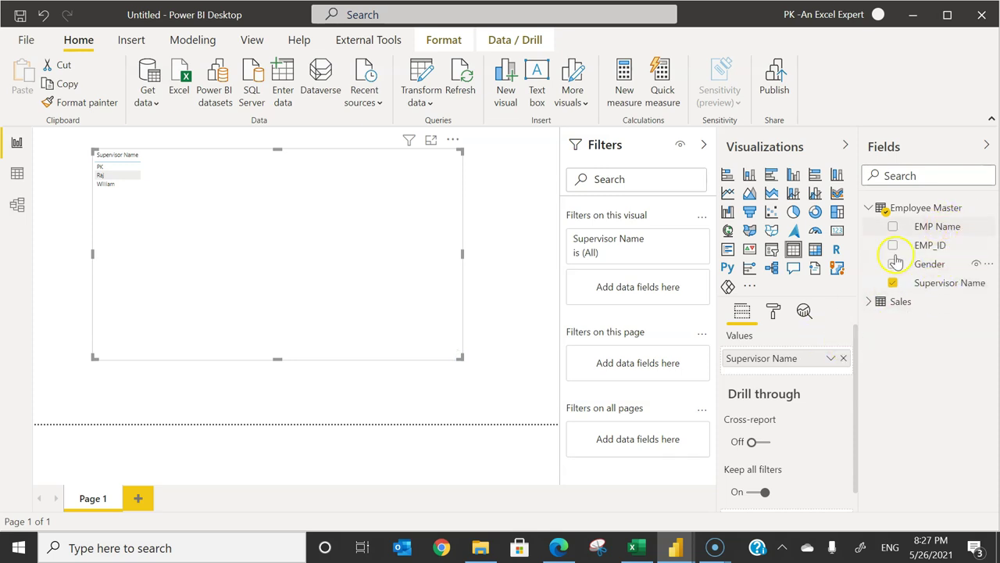
pyautogui.click(868, 301)
pyautogui.moveTo(906, 320); pyautogui.dragTo(778, 375)
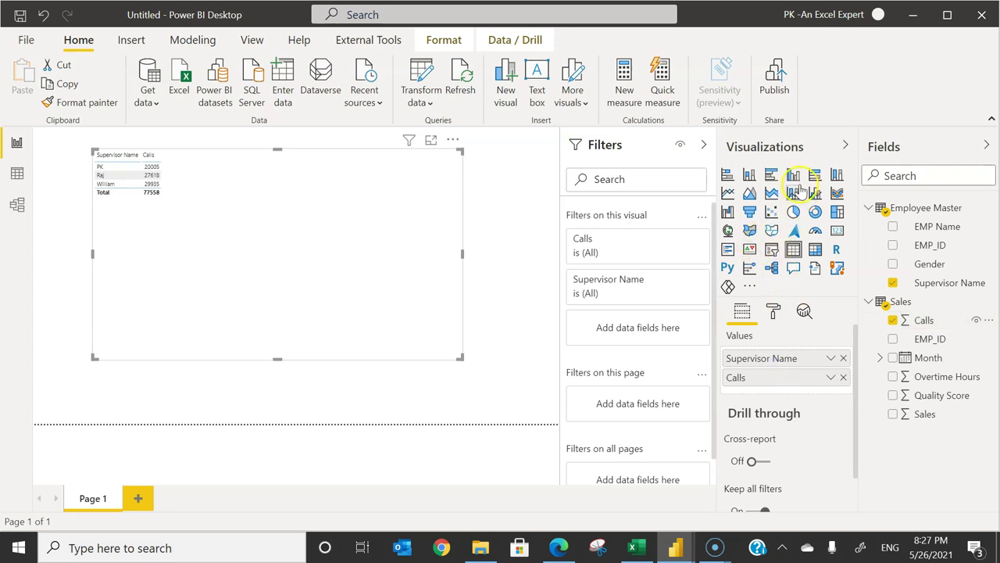
pyautogui.click(772, 176)
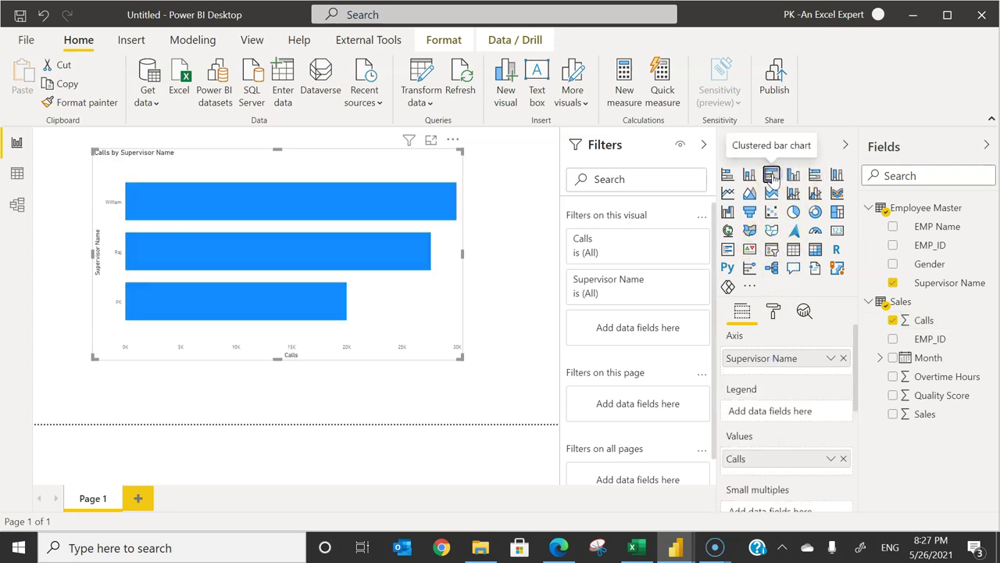
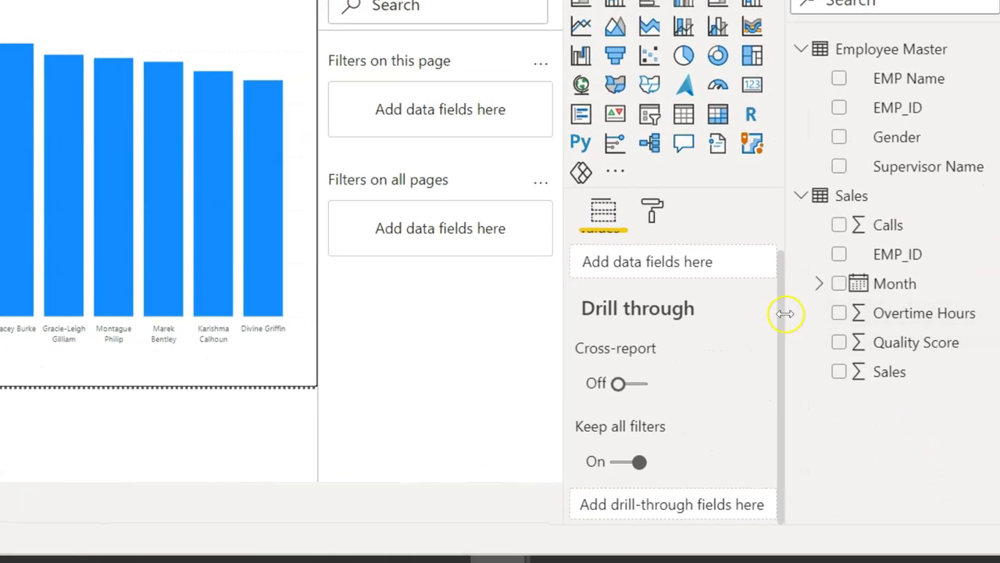
# - Set Supervisor Name from Employee Master as the drill-through field of the Employee Details page
pyautogui.scroll(1, 783, 281)
pyautogui.scroll(-1, 783, 295)
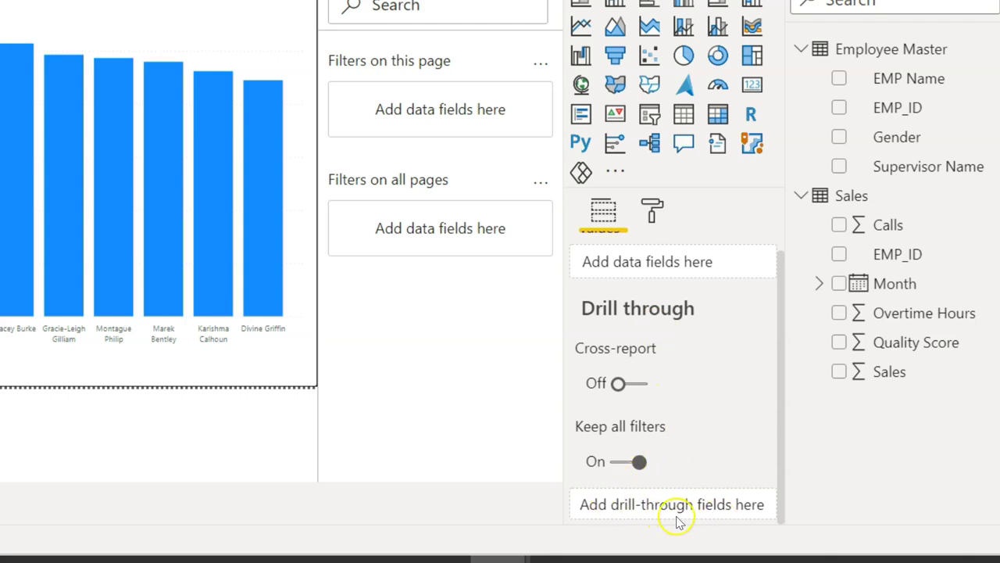
pyautogui.moveTo(935, 168); pyautogui.dragTo(660, 506)
pyautogui.moveTo(783, 361); pyautogui.dragTo(781, 439)
pyautogui.click(708, 302)
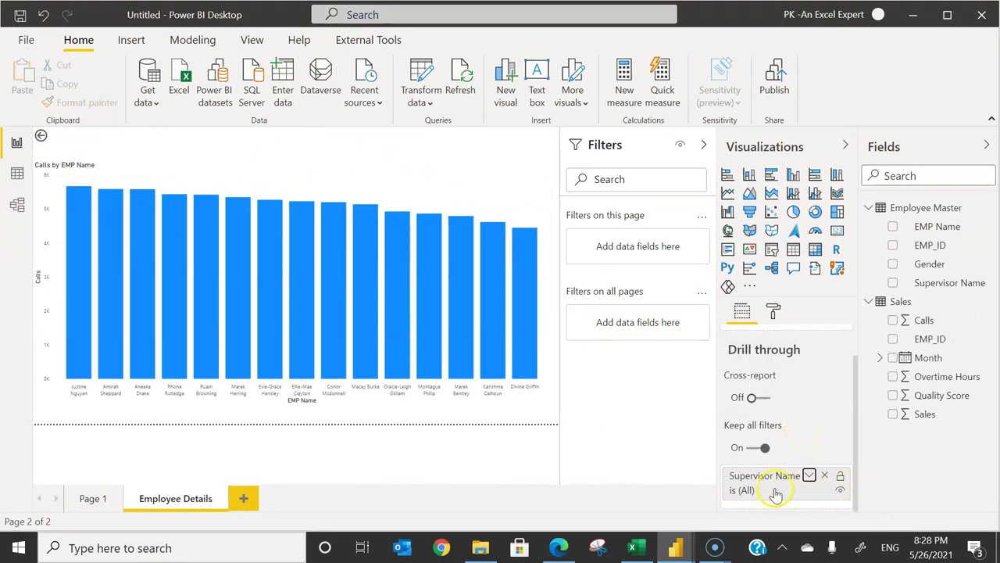
# - Enlarge the back button on the Employee Details page slightly
pyautogui.click(57, 139)
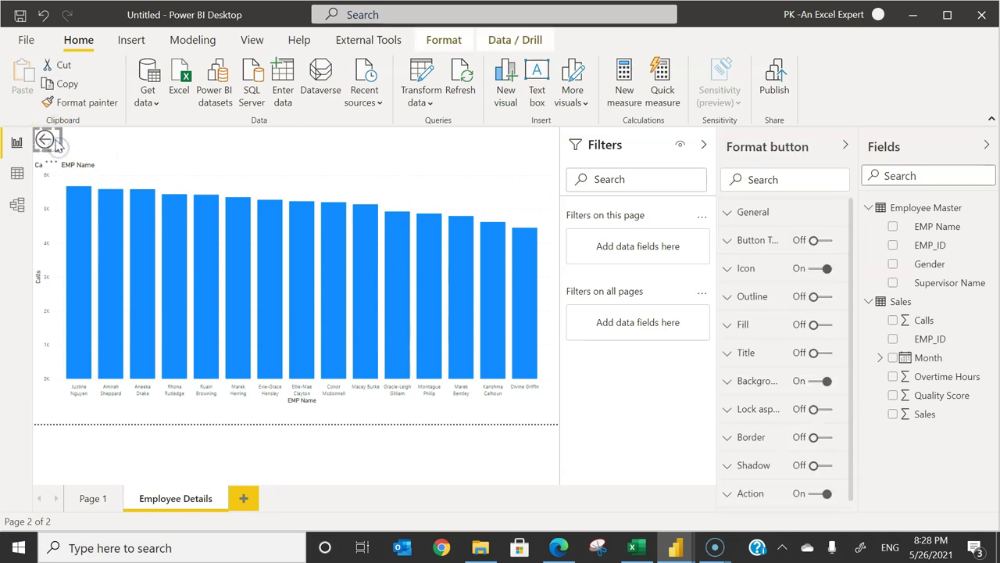
pyautogui.click(57, 139)
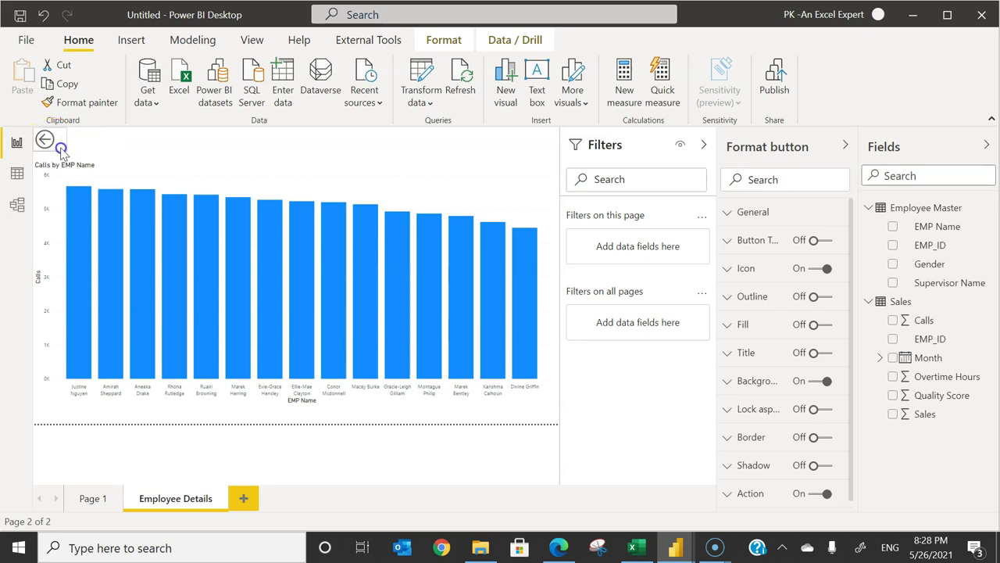
pyautogui.click(89, 152)
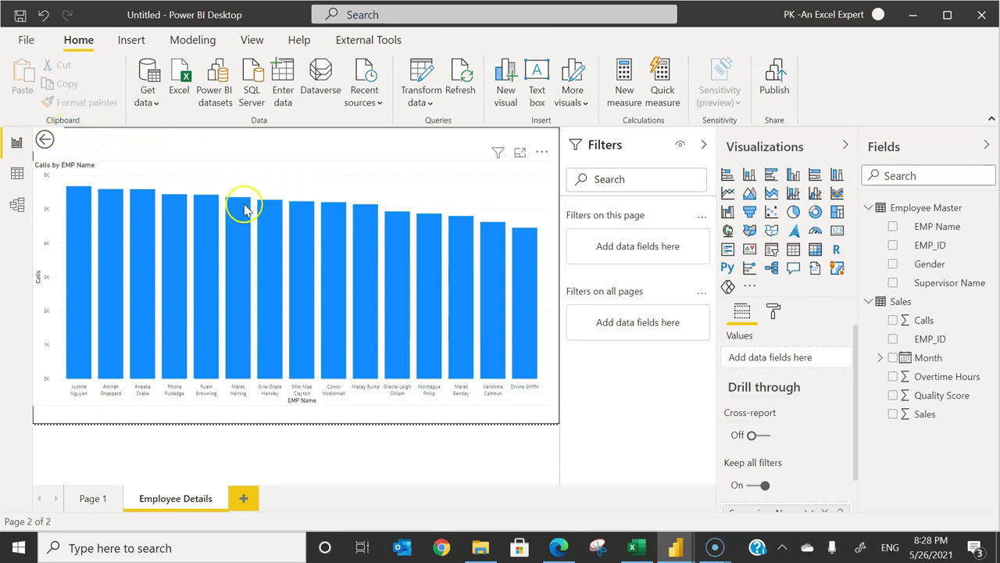
# - Hide the Employee Details page in the report after checking the chart on Page 1
pyautogui.click(95, 498)
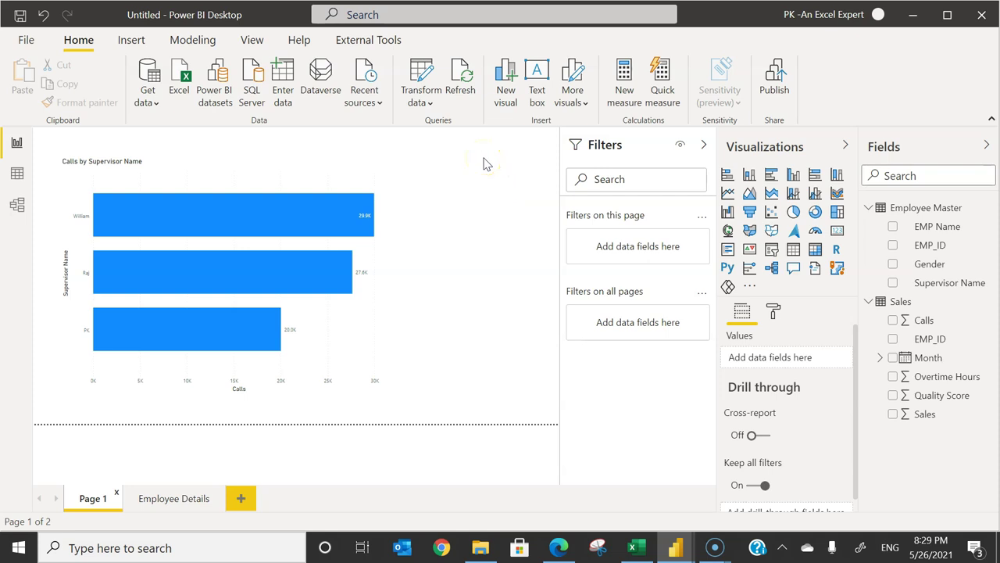
pyautogui.click(174, 502)
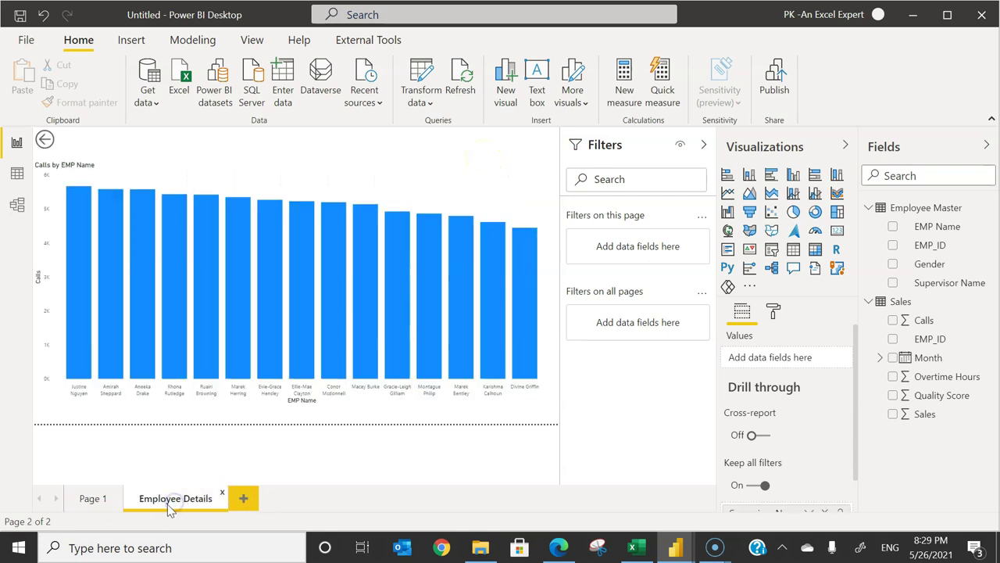
pyautogui.rightClick(172, 507)
pyautogui.click(205, 489)
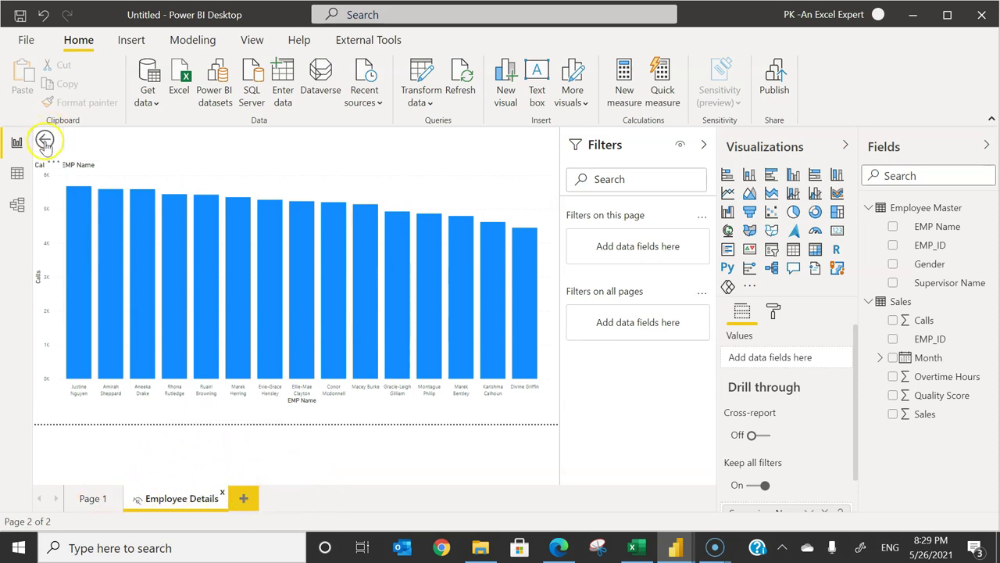
# - Drill through from the longest supervisor bar on Page 1 to the Employee Details page
pyautogui.click(90, 496)
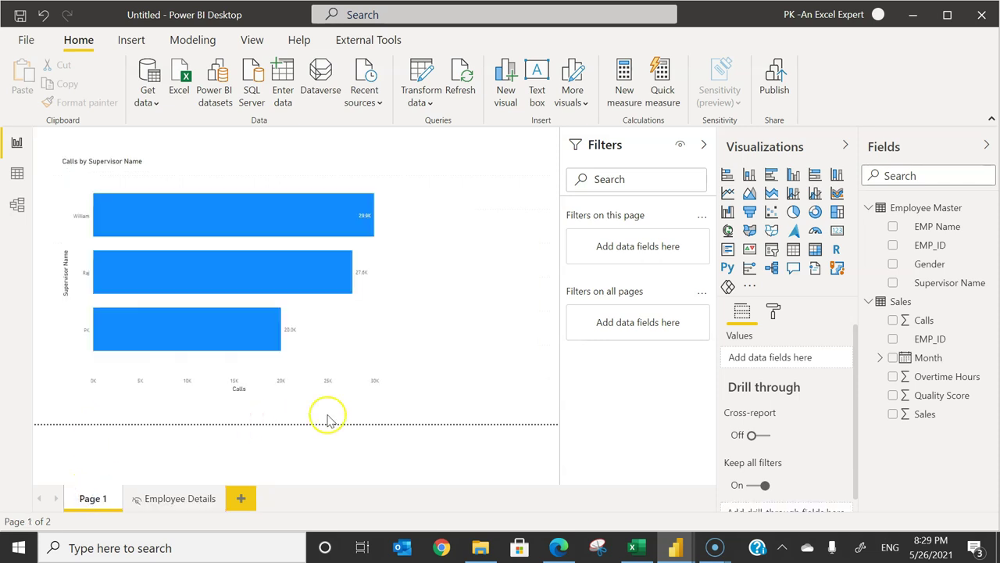
pyautogui.rightClick(261, 211)
pyautogui.moveTo(319, 311)
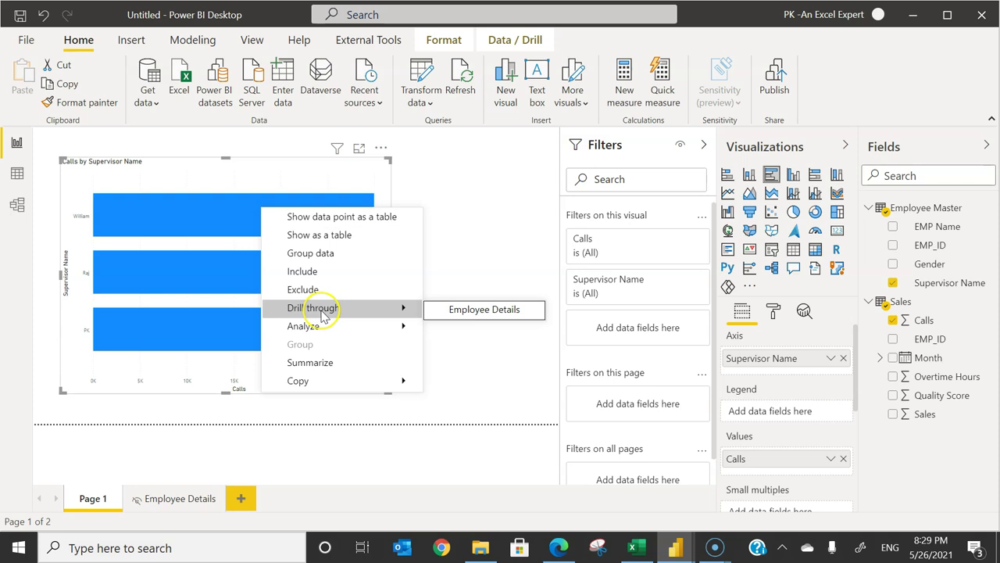
pyautogui.click(479, 311)
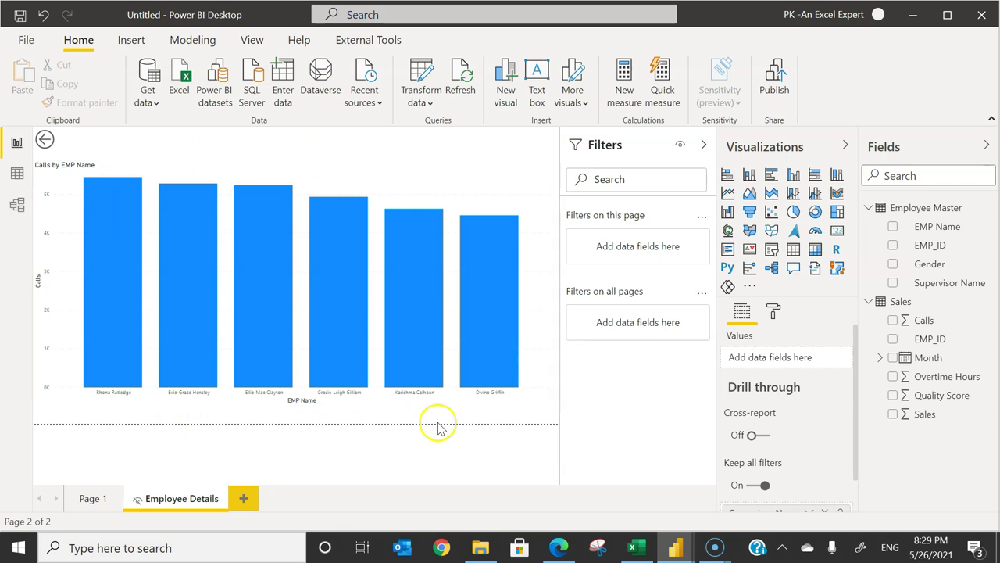
# - Shift the Calls by EMP Name chart down slightly and place a Supervisor Name card above it, clear of the back button
pyautogui.click(327, 175)
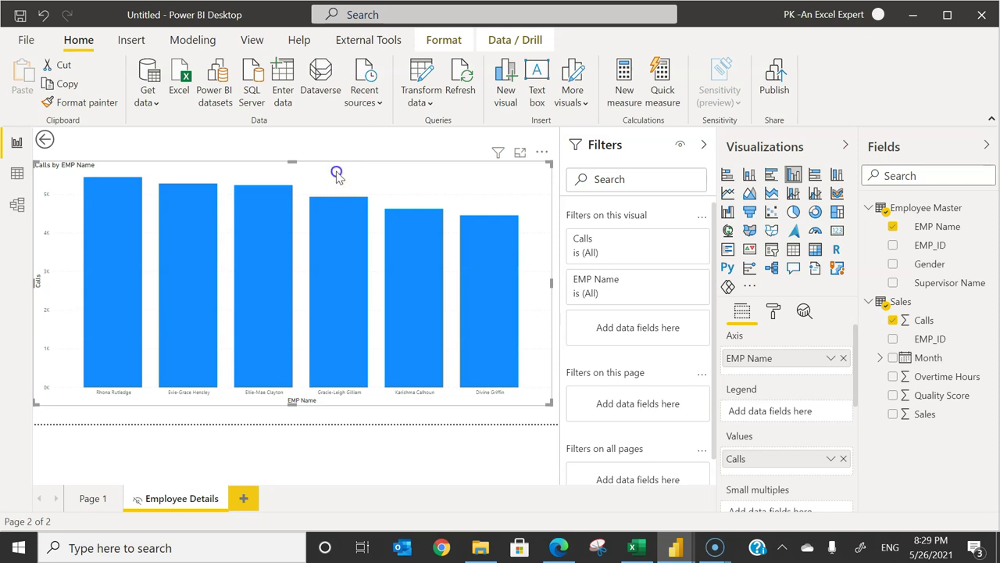
pyautogui.moveTo(337, 175); pyautogui.dragTo(337, 192)
pyautogui.click(347, 150)
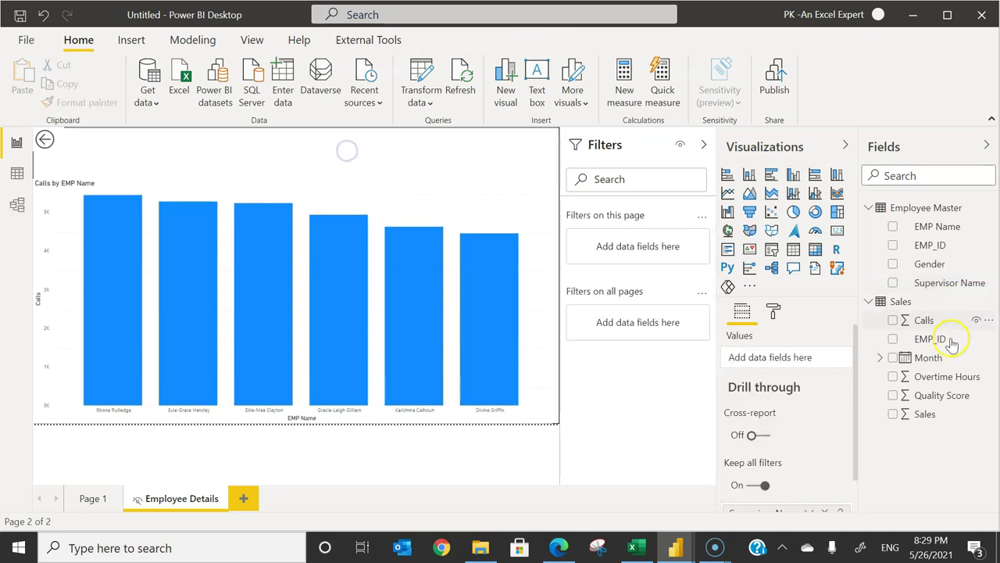
pyautogui.moveTo(938, 283); pyautogui.dragTo(304, 159)
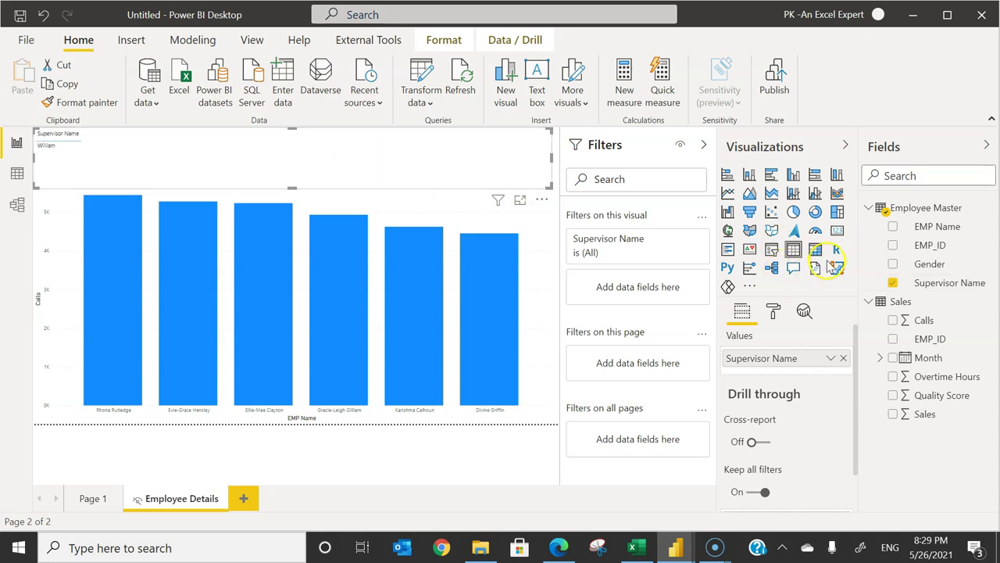
pyautogui.click(837, 231)
pyautogui.moveTo(39, 161); pyautogui.dragTo(153, 159)
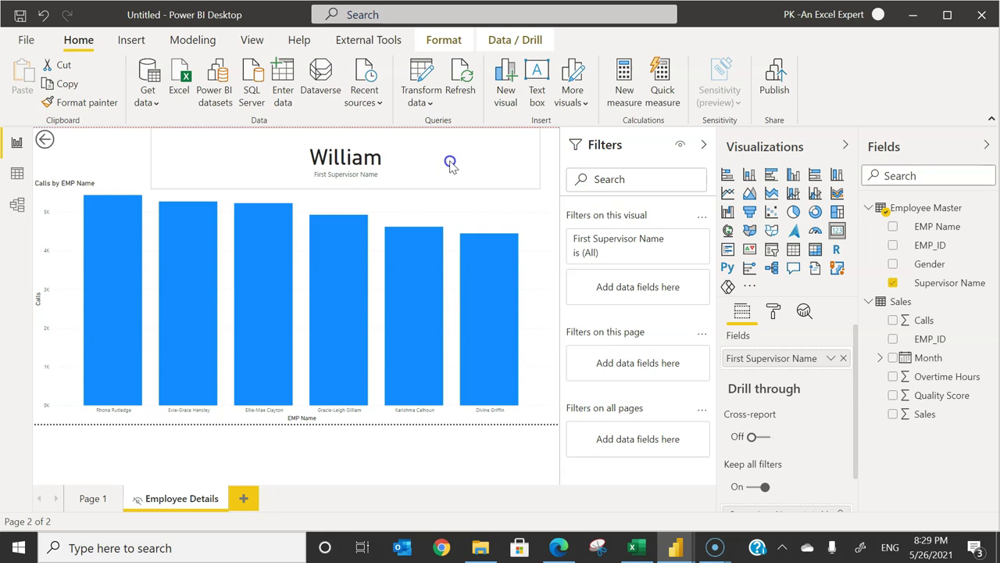
# - Drill through from the middle supervisor bar on Page 1 to Employee Details, then return using the page's back button
pyautogui.click(87, 499)
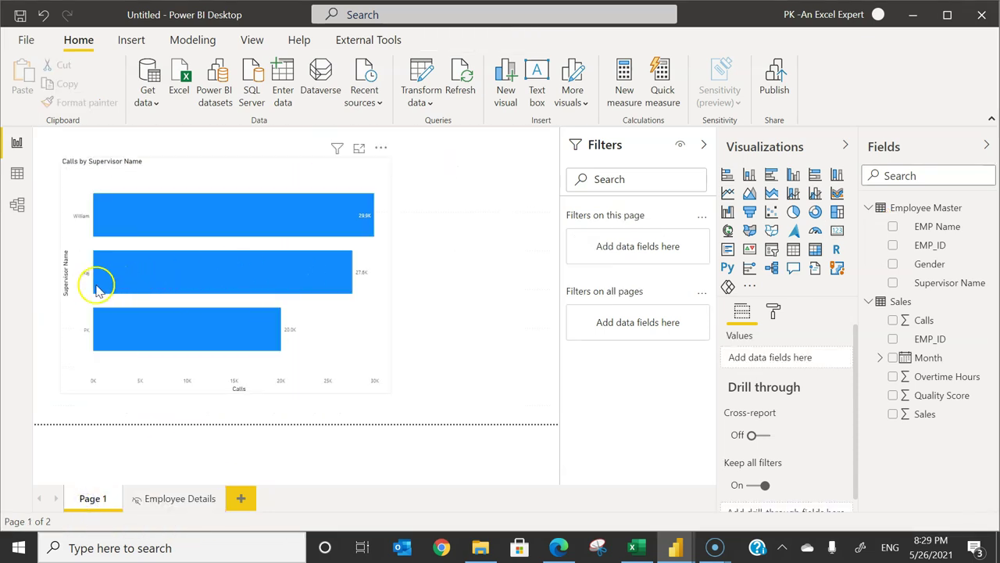
pyautogui.rightClick(185, 275)
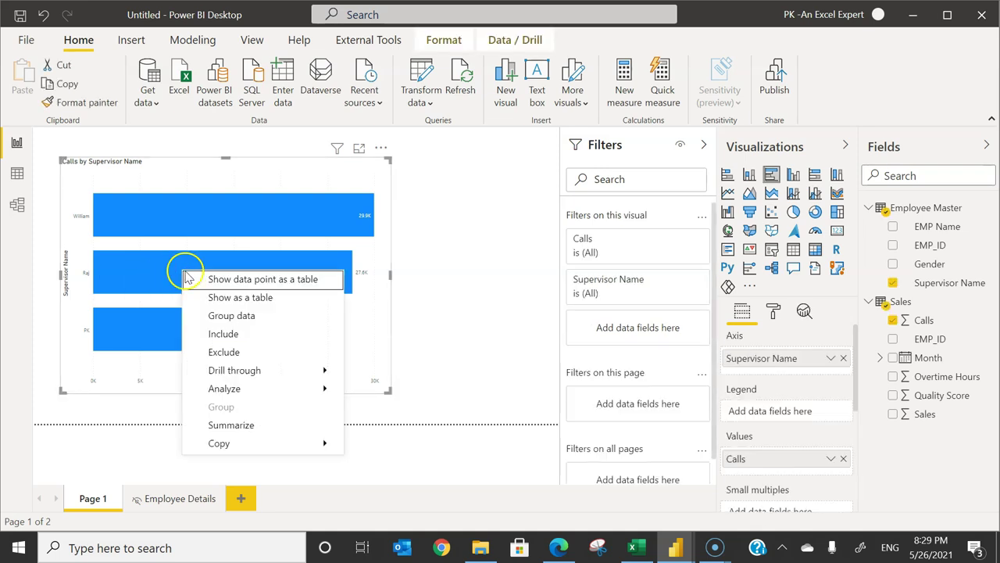
pyautogui.moveTo(270, 372)
pyautogui.click(438, 377)
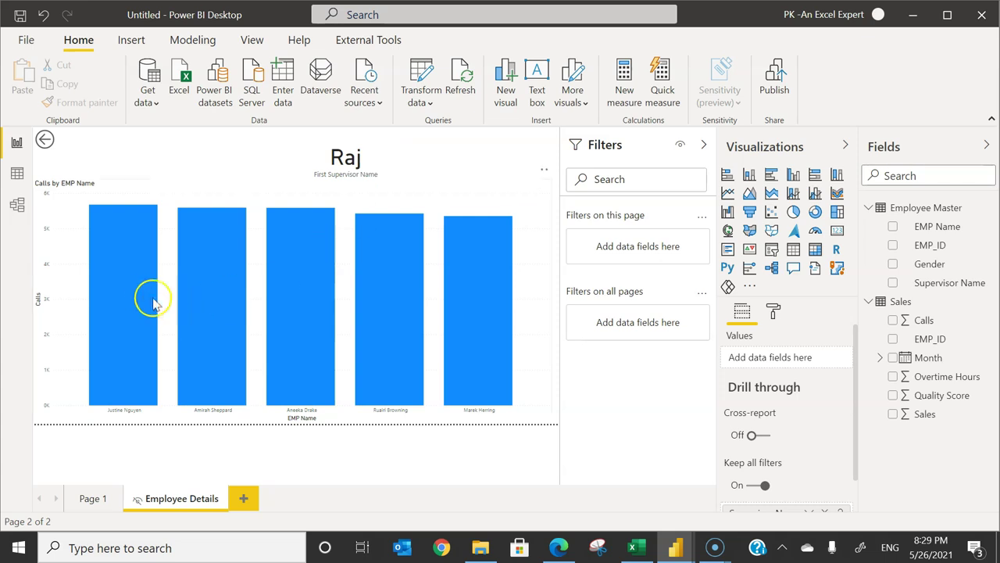
pyautogui.moveTo(489, 320)
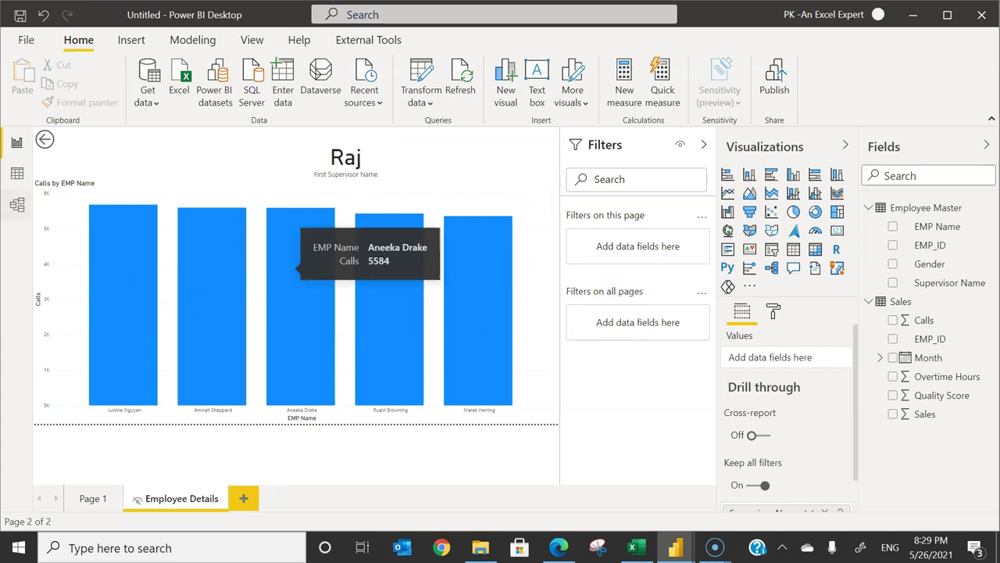
pyautogui.keyDown('ctrl'); pyautogui.click(45, 141); pyautogui.keyUp('ctrl')
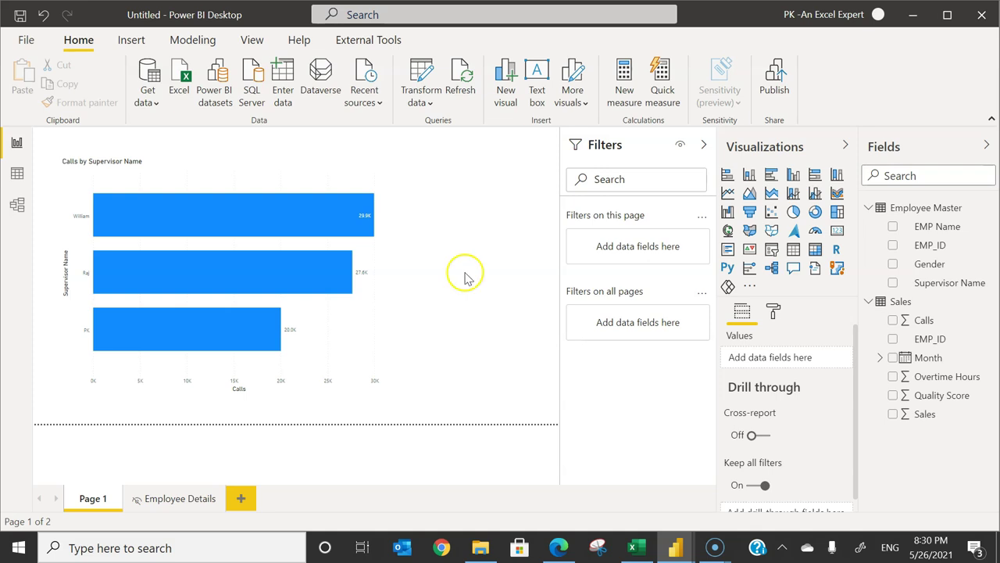
# - Insert a blank button on Page 1 and place it in the empty area to the upper right of the bar chart
pyautogui.click(472, 155)
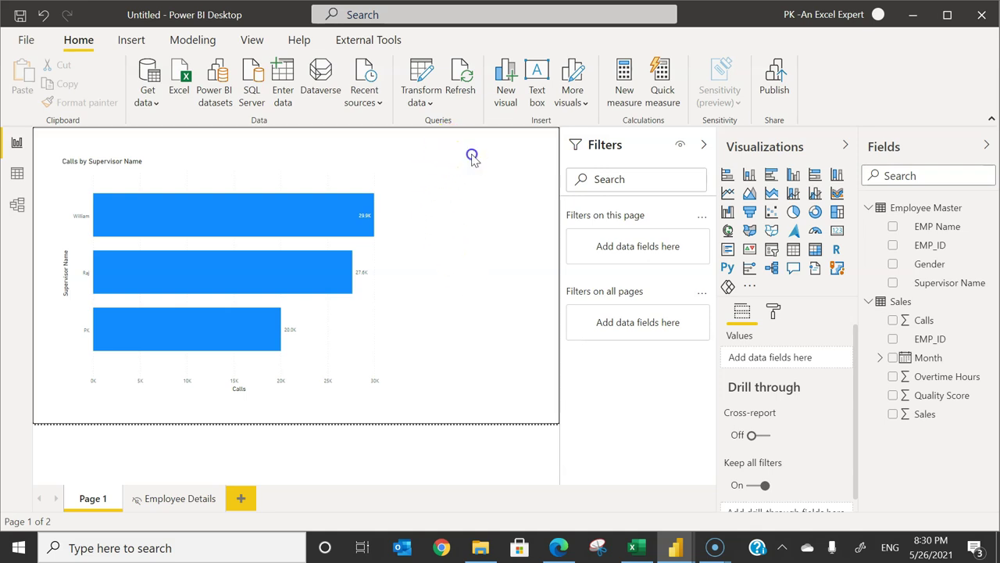
pyautogui.click(134, 41)
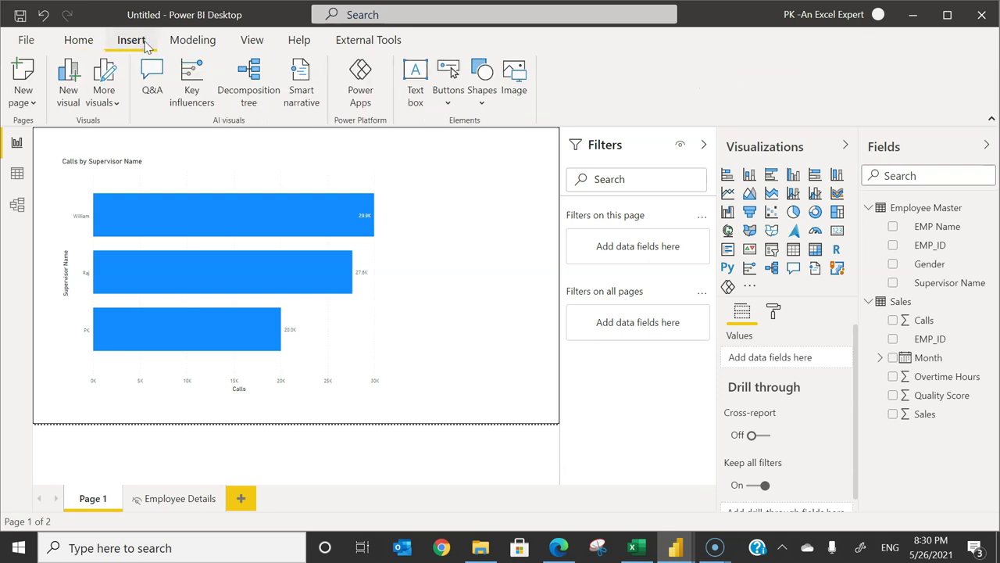
pyautogui.click(451, 98)
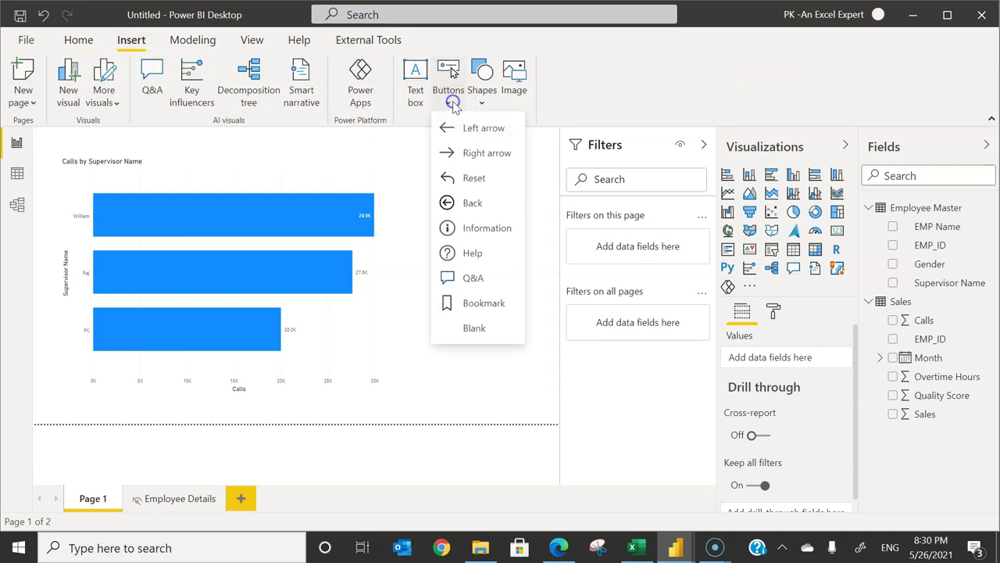
pyautogui.click(490, 331)
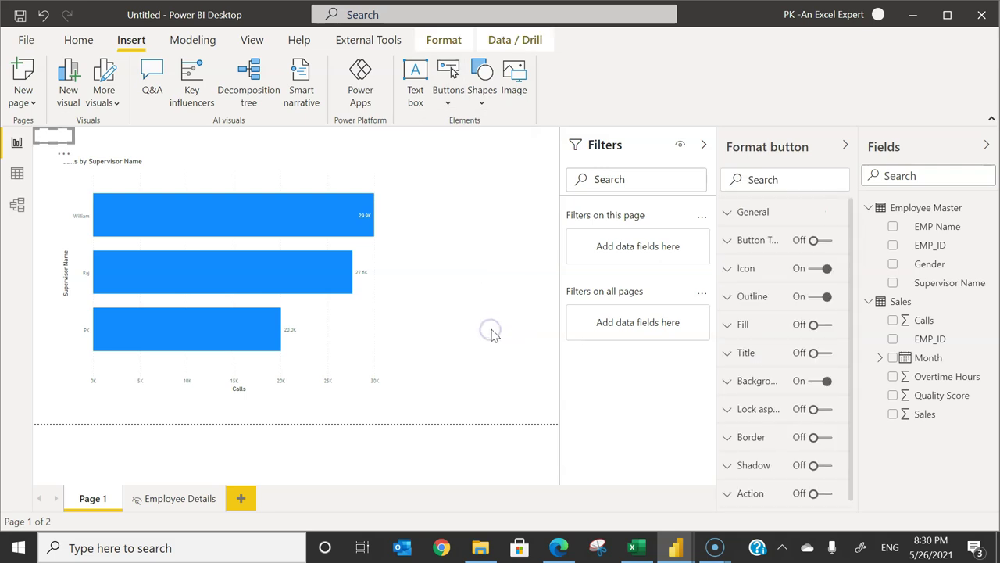
pyautogui.moveTo(59, 139); pyautogui.dragTo(497, 151)
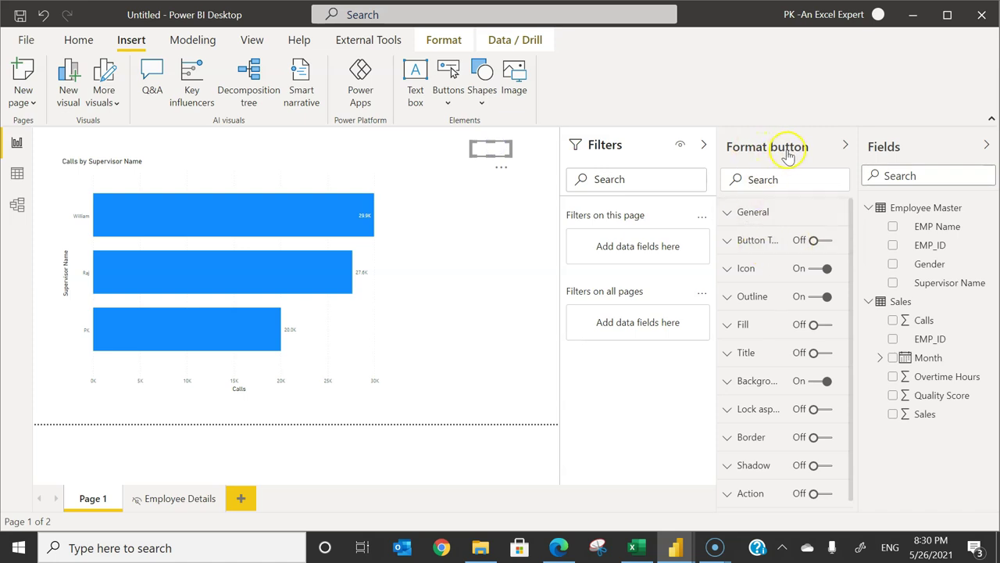
# - Turn on the new button's text and set it to "Drill Through"
pyautogui.click(746, 240)
pyautogui.click(815, 240)
pyautogui.click(773, 318)
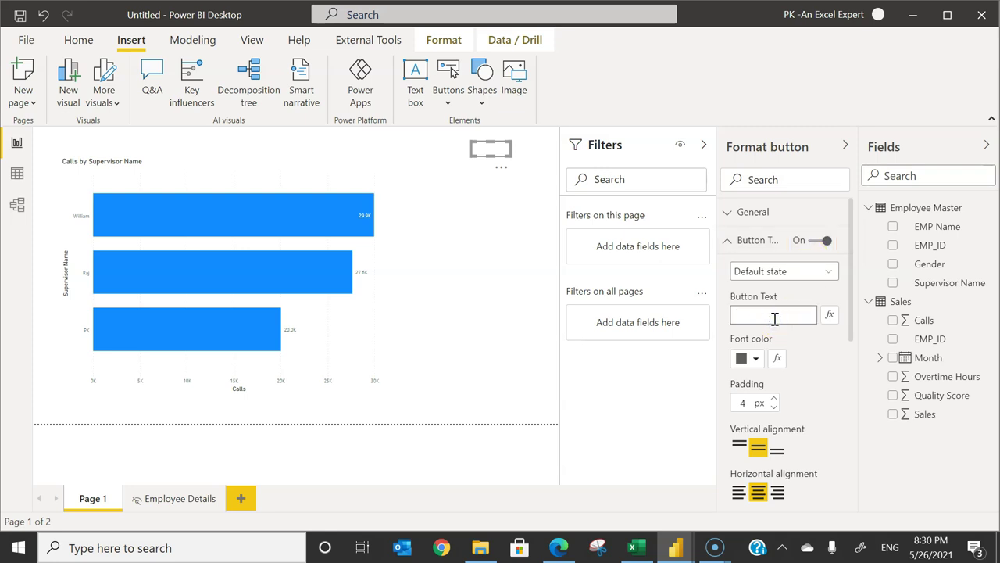
pyautogui.click(811, 346)
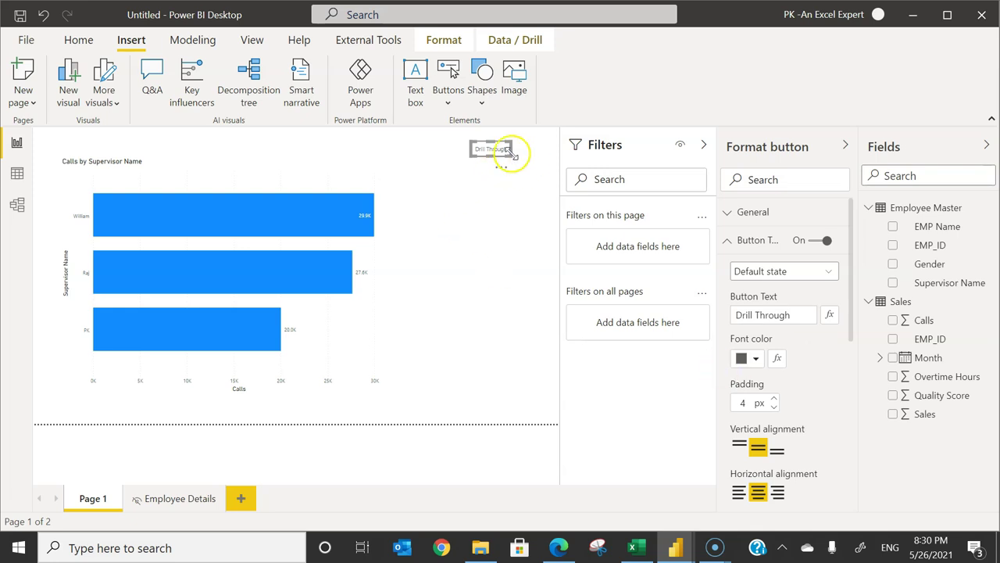
# - Fill the Drill Through button with a light grey theme color in its default state
pyautogui.click(758, 324)
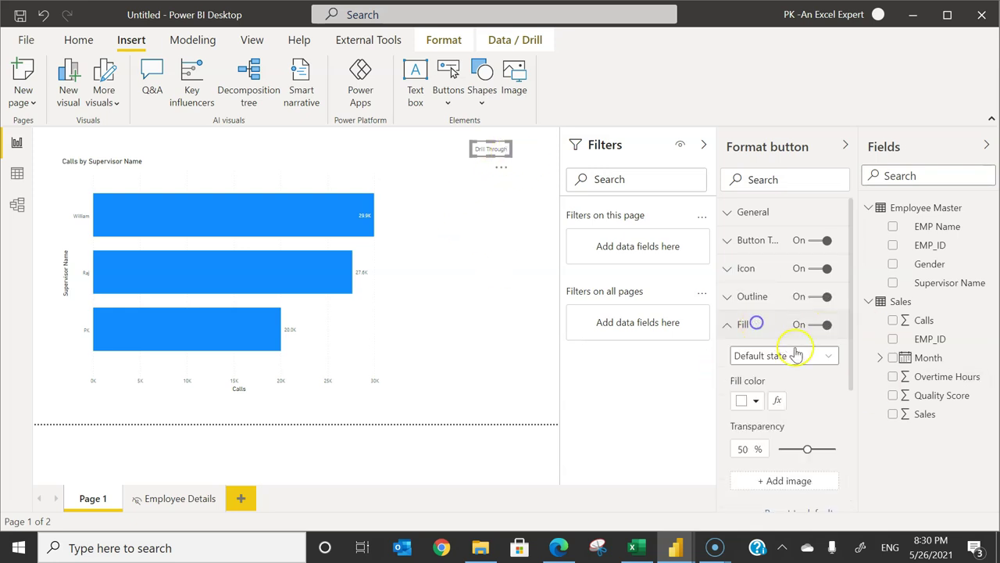
pyautogui.scroll(-2, 815, 402)
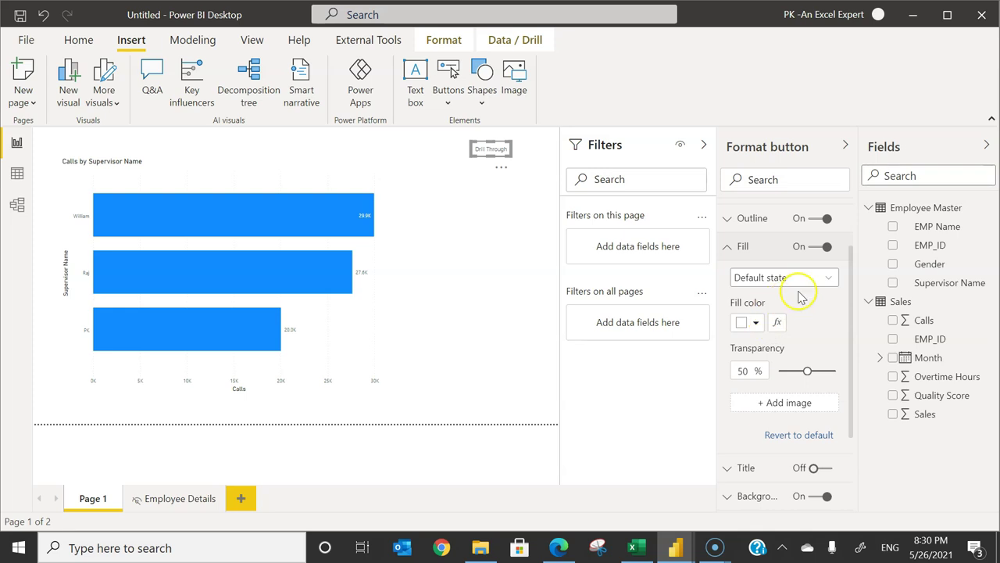
pyautogui.click(754, 322)
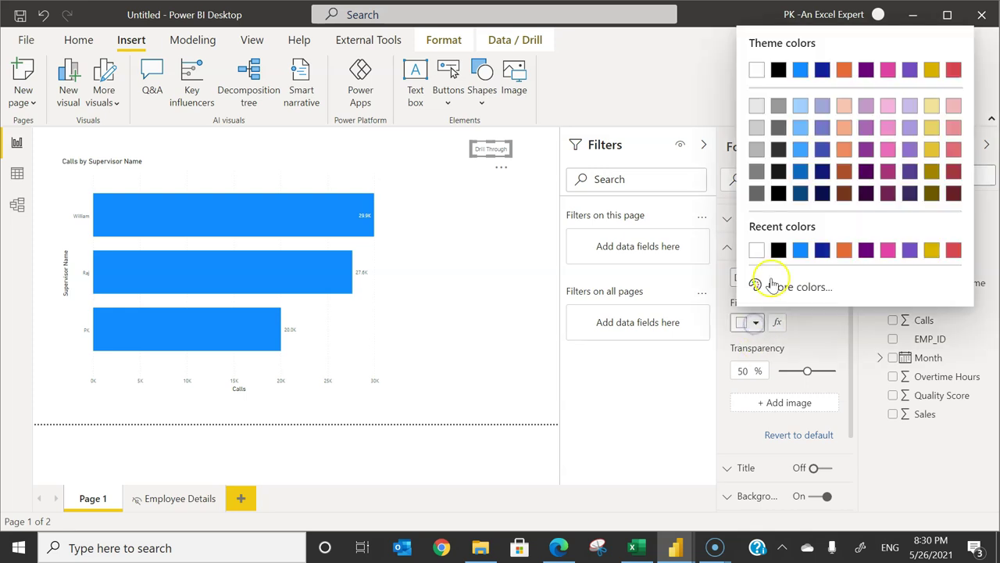
pyautogui.click(757, 106)
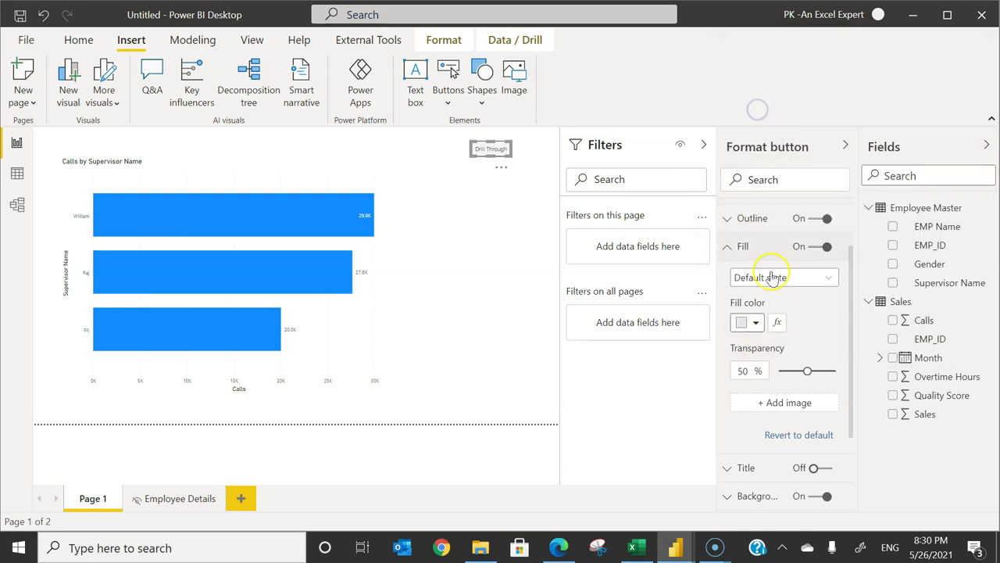
pyautogui.click(752, 321)
pyautogui.click(754, 135)
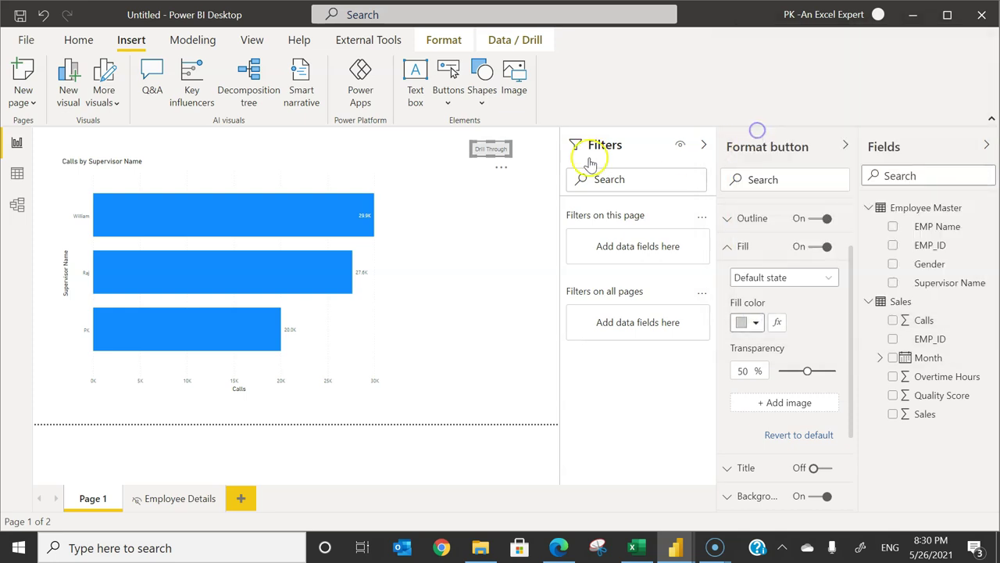
# - Widen the Drill Through button slightly and keep it selected
pyautogui.moveTo(512, 156); pyautogui.dragTo(521, 156)
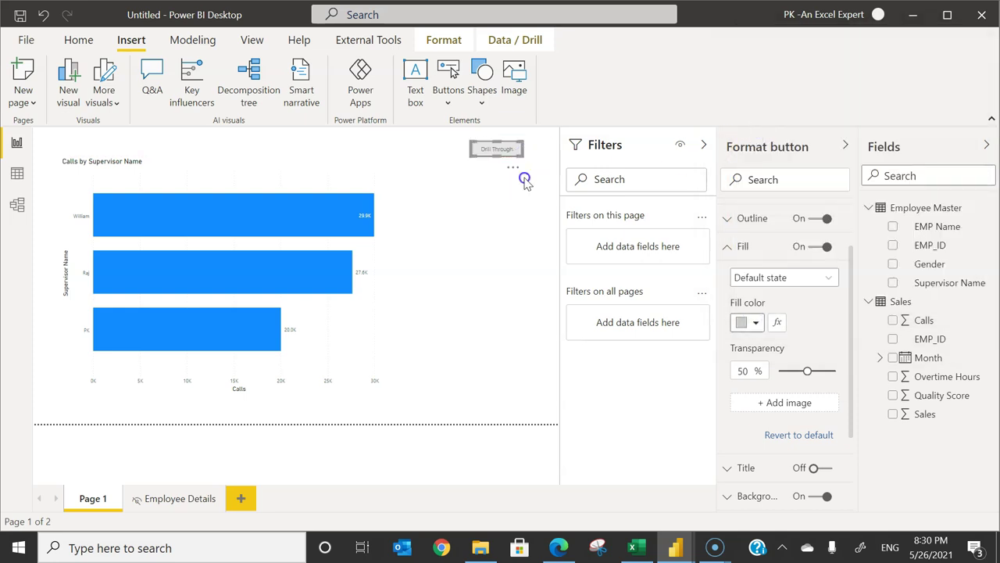
pyautogui.click(525, 179)
pyautogui.click(511, 154)
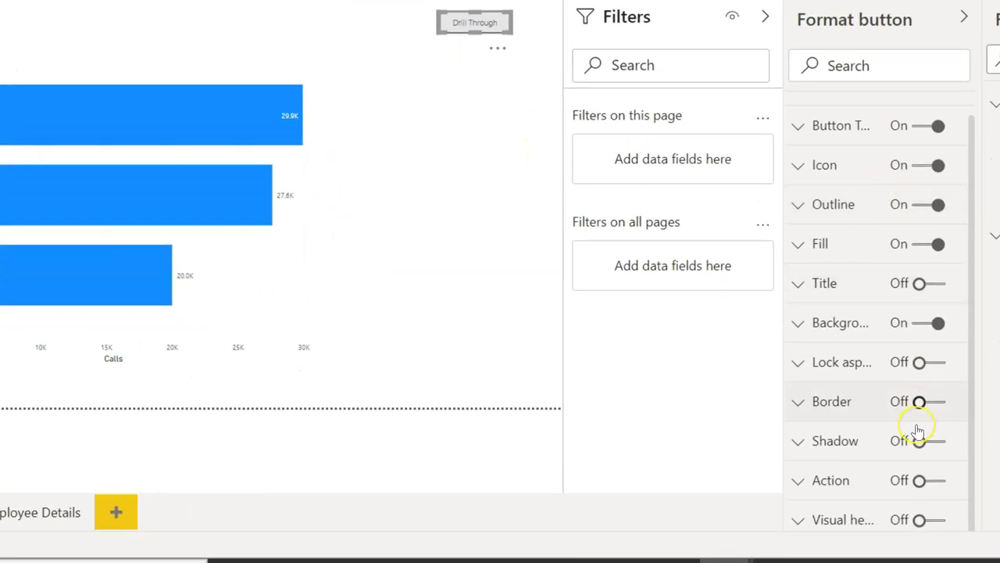
# - Turn on the button's action with type Drill through and destination Employee Details
pyautogui.click(934, 488)
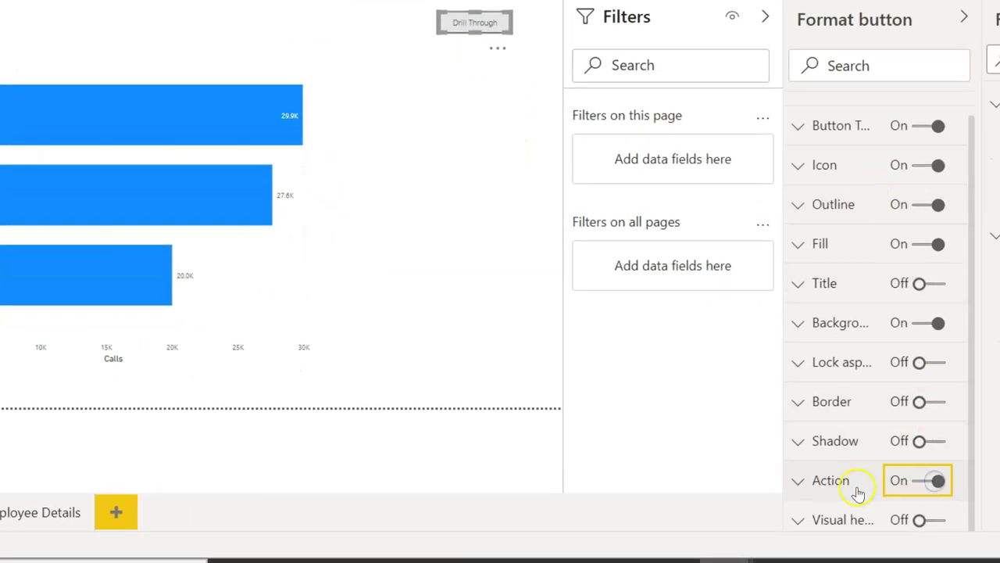
pyautogui.click(830, 482)
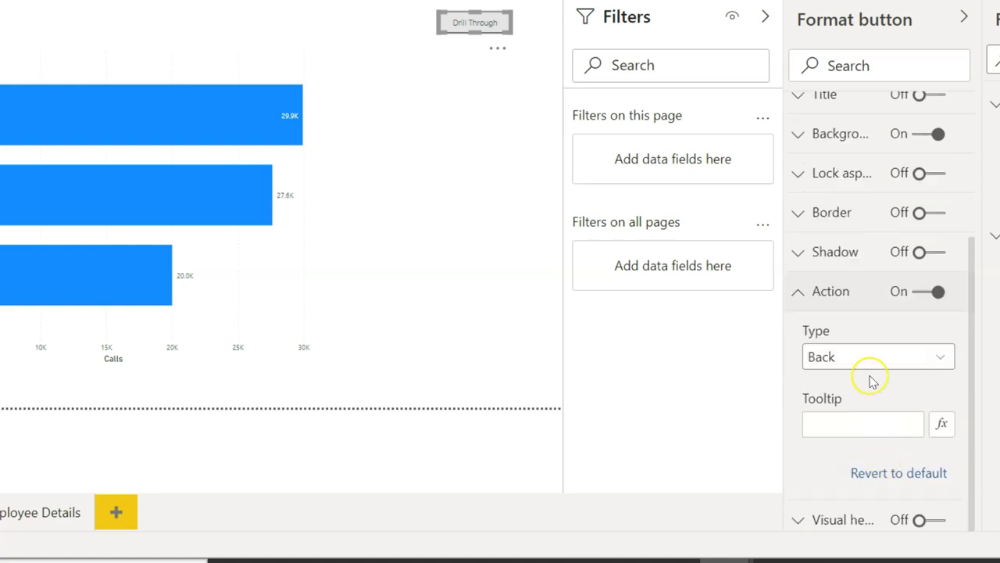
pyautogui.click(881, 368)
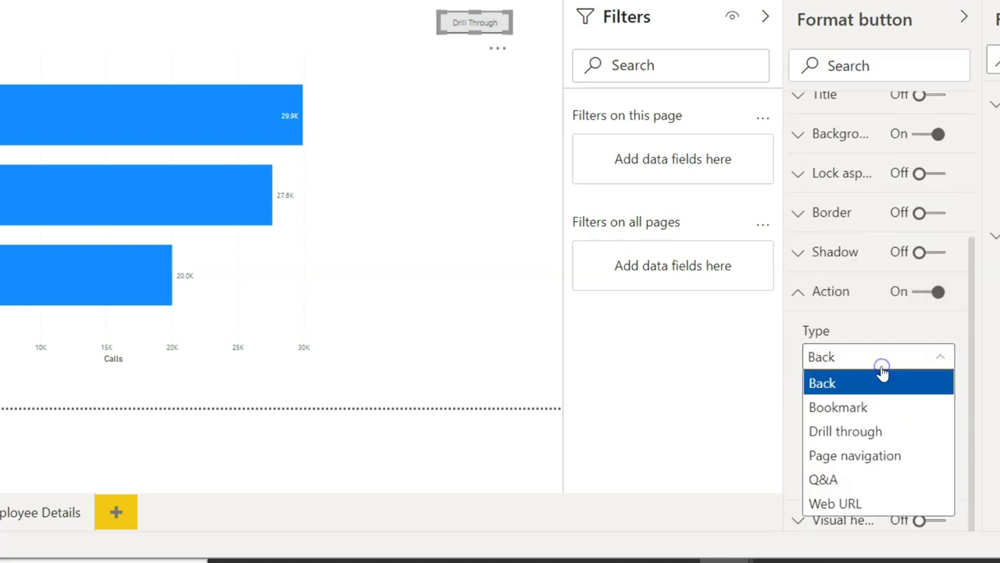
pyautogui.click(875, 438)
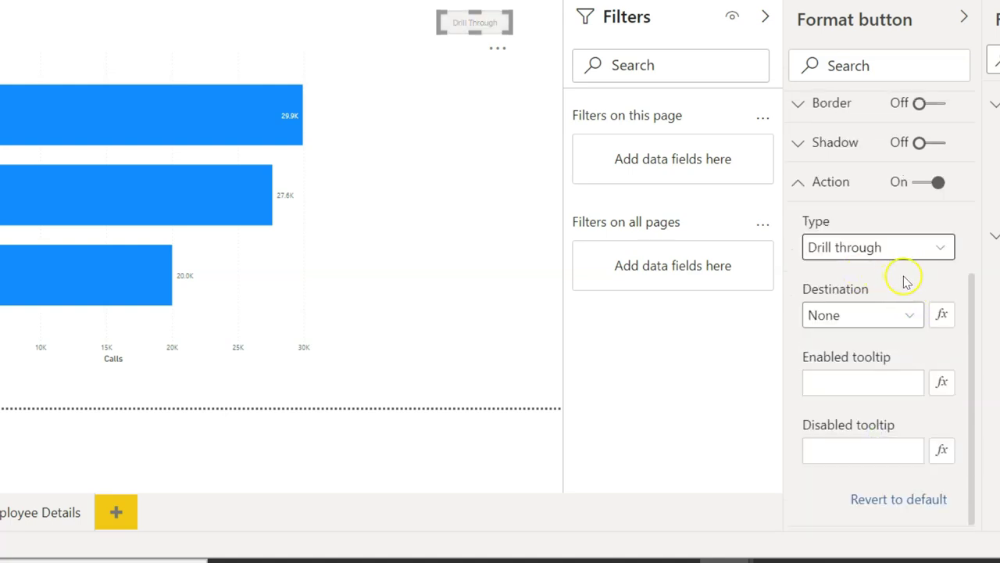
pyautogui.click(895, 316)
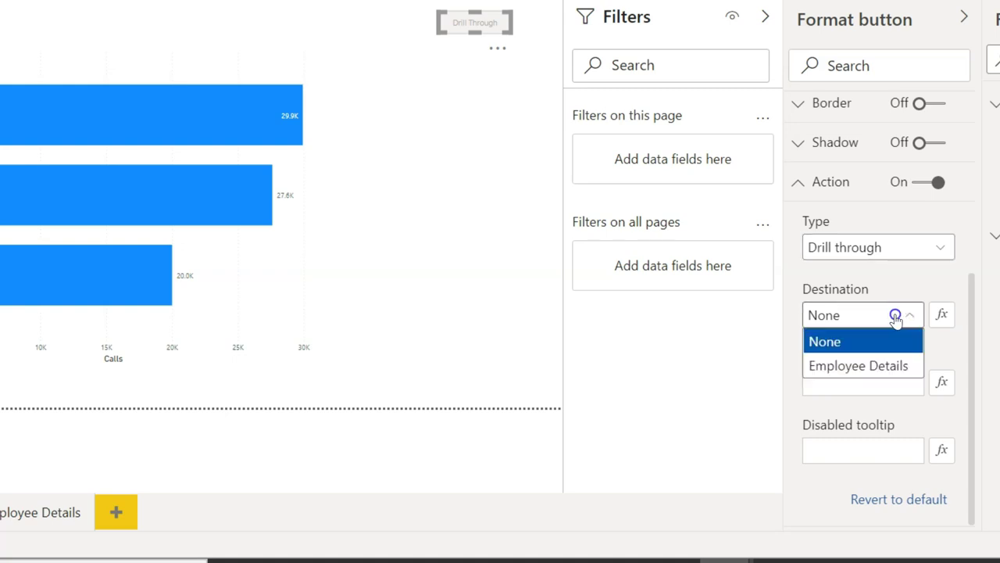
pyautogui.click(897, 373)
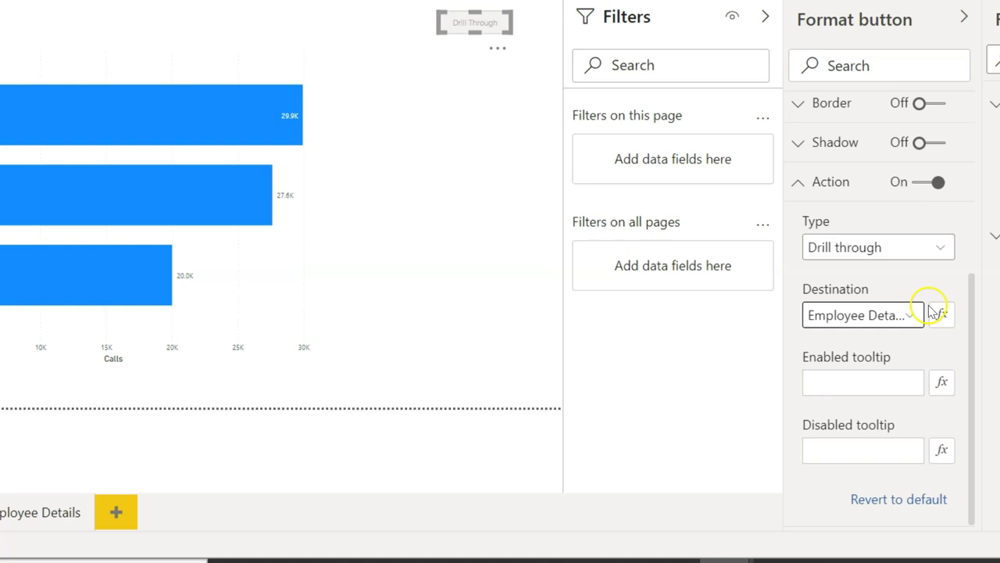
# - Set the enabled tooltip to "Click to drill through" and the disabled tooltip to "Select a Supervisor then click"
pyautogui.click(851, 376)
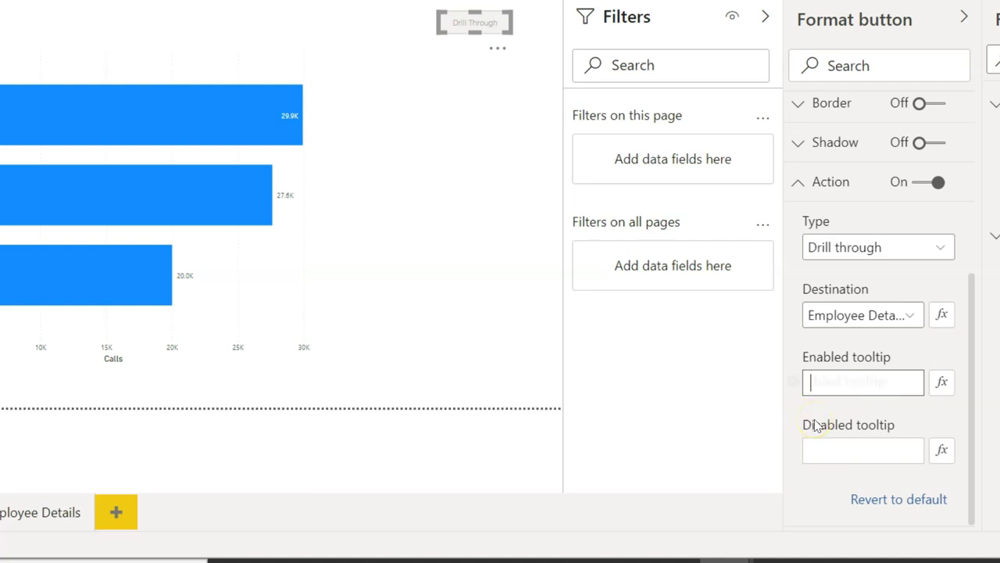
pyautogui.click(851, 393)
pyautogui.write('Click to drill through')
pyautogui.click(866, 457)
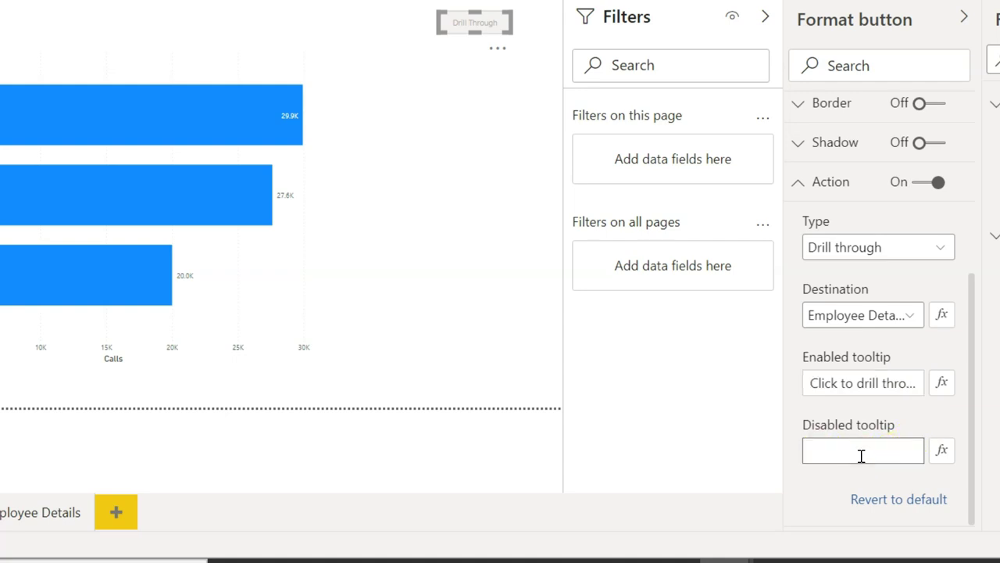
pyautogui.write('Select a Supervisor then click')
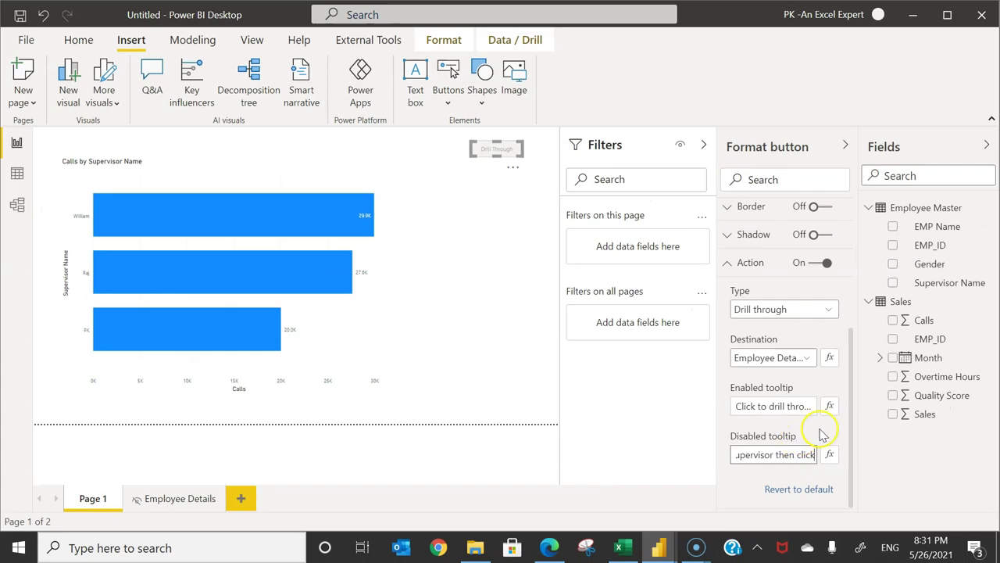
pyautogui.click(821, 433)
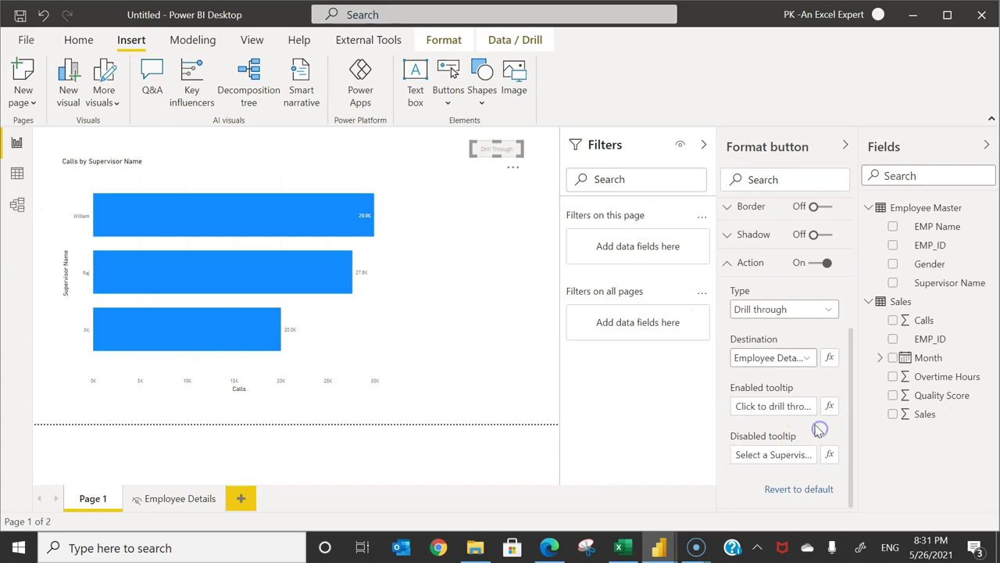
# - Check the button's tooltip and active state with no supervisor selected, with the top and middle bars selected in turn, and clear the selection
pyautogui.moveTo(505, 155)
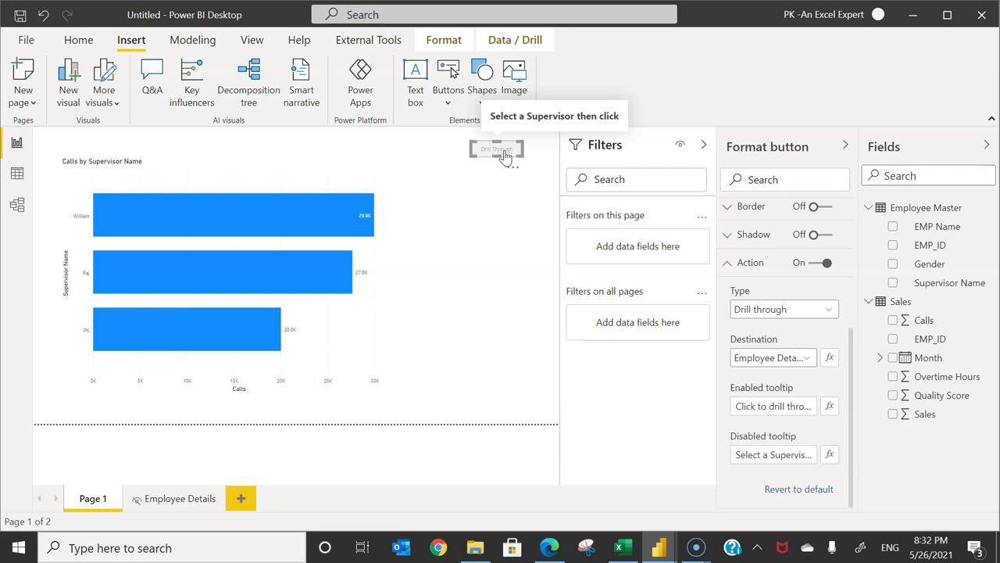
pyautogui.click(250, 218)
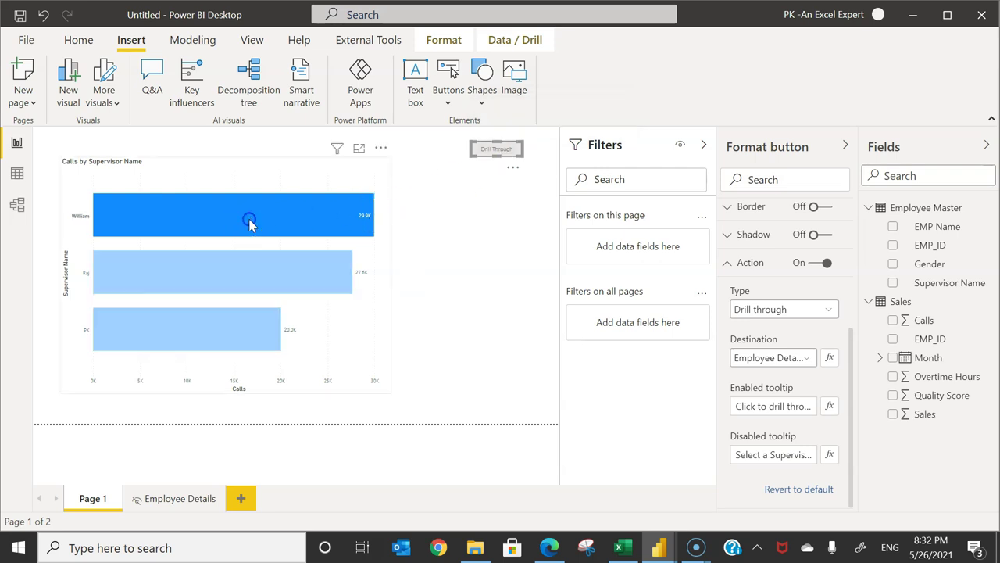
pyautogui.click(512, 159)
pyautogui.moveTo(508, 154)
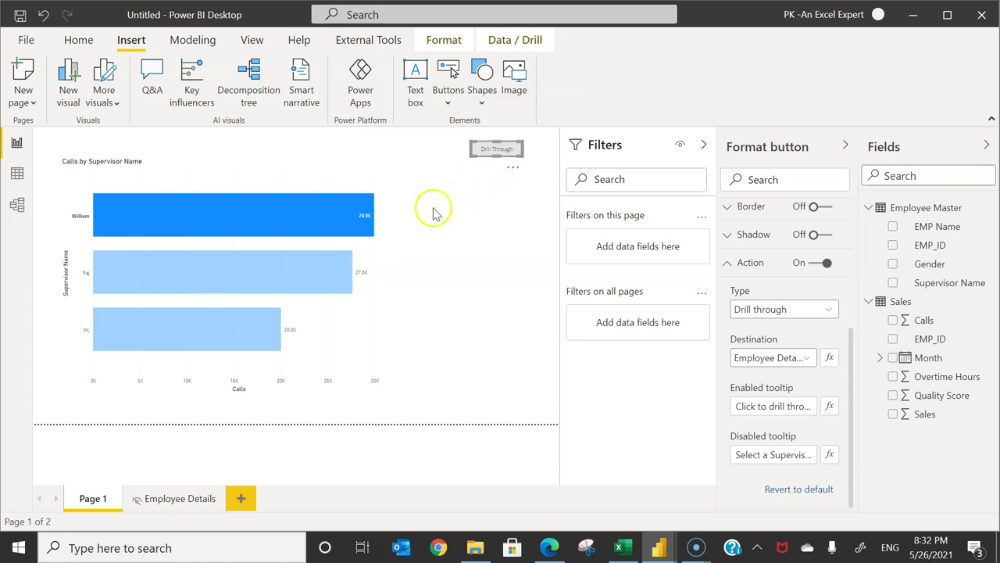
pyautogui.click(323, 278)
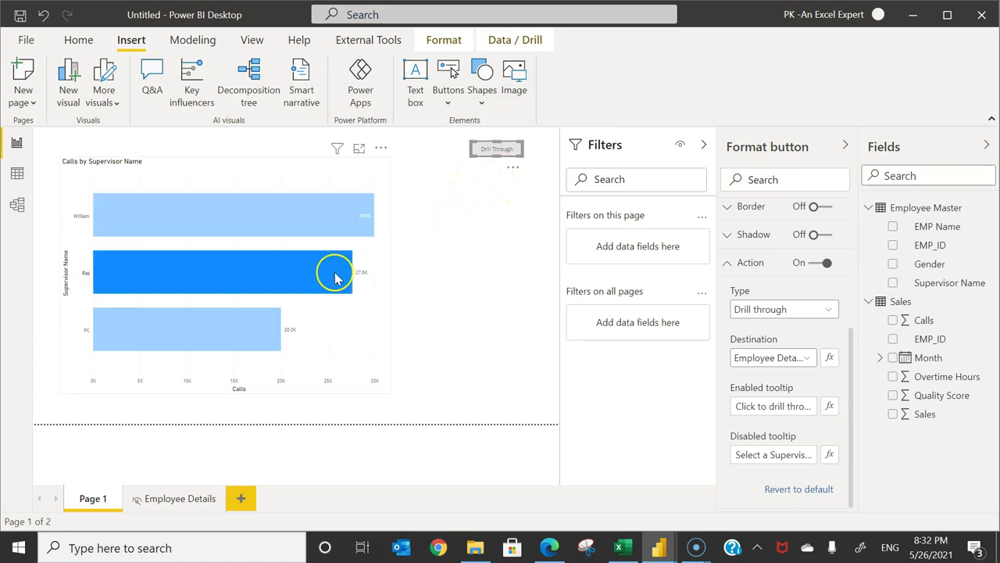
pyautogui.moveTo(334, 273)
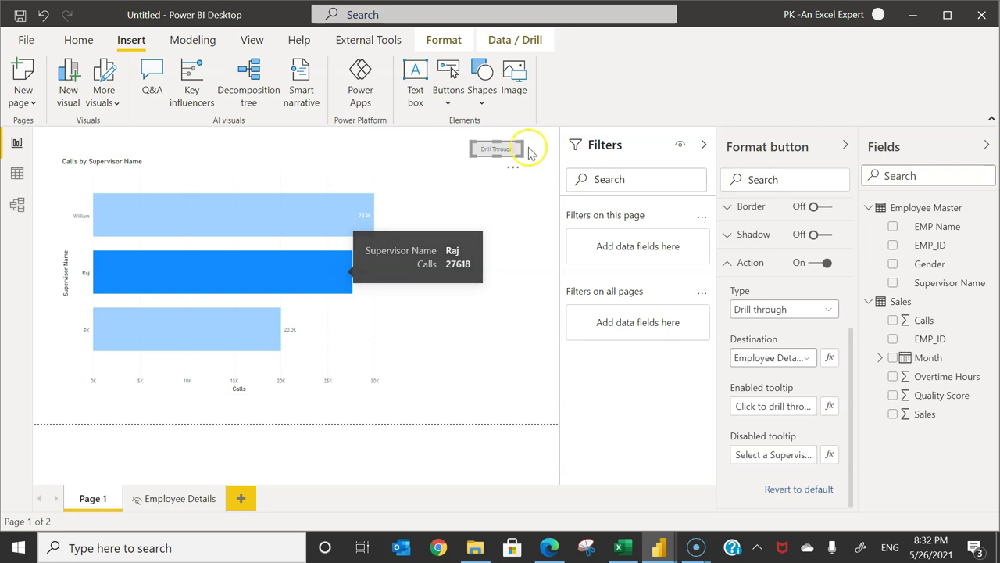
pyautogui.click(332, 266)
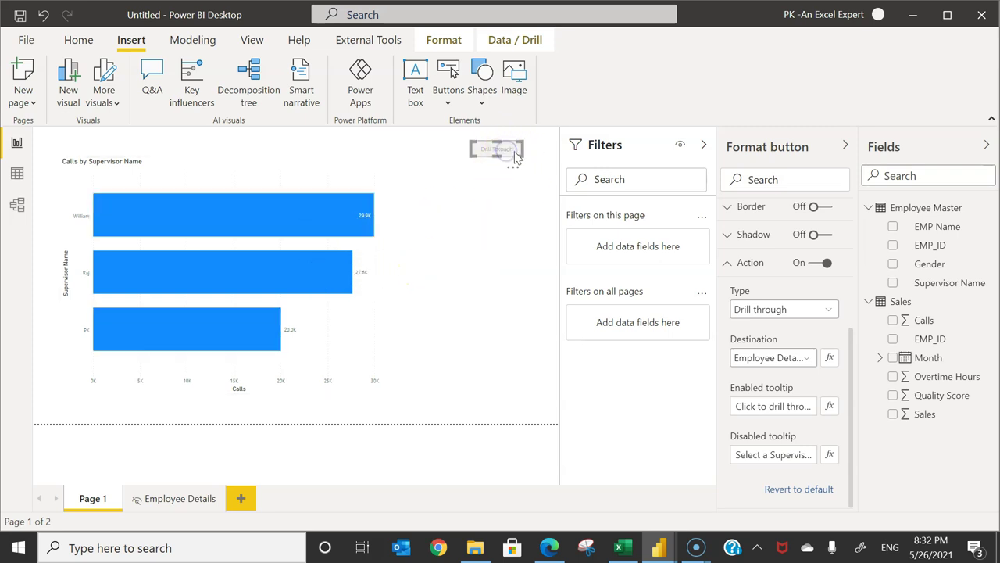
# - Set the button's default-state fill to the theme's bright blue with 0% transparency
pyautogui.click(744, 263)
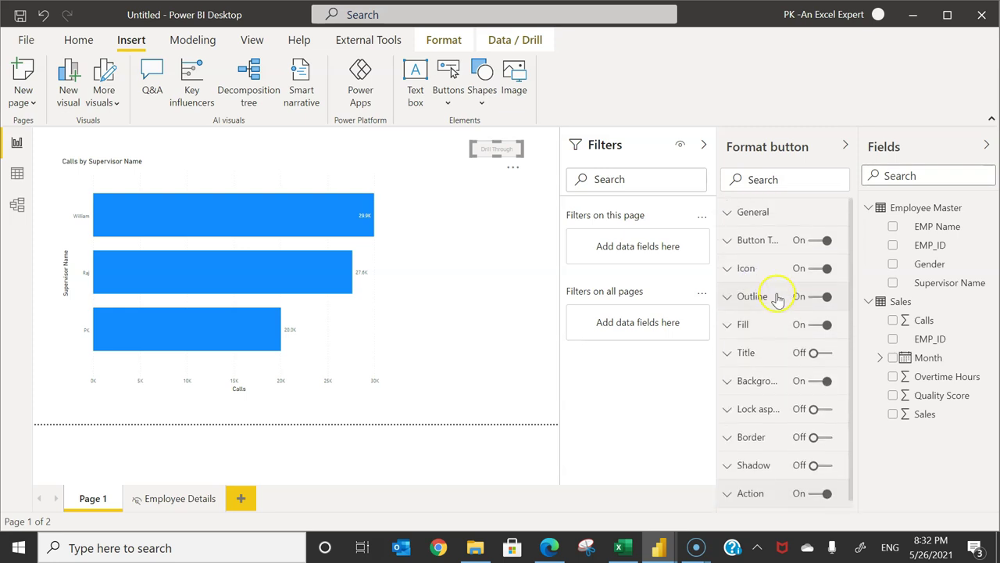
pyautogui.click(746, 323)
pyautogui.scroll(-1, 750, 322)
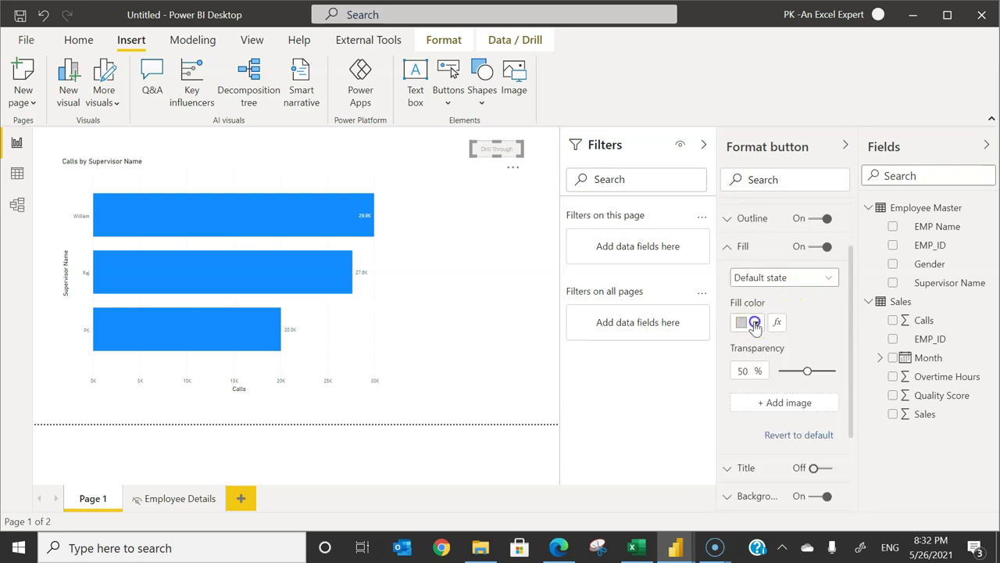
pyautogui.click(755, 323)
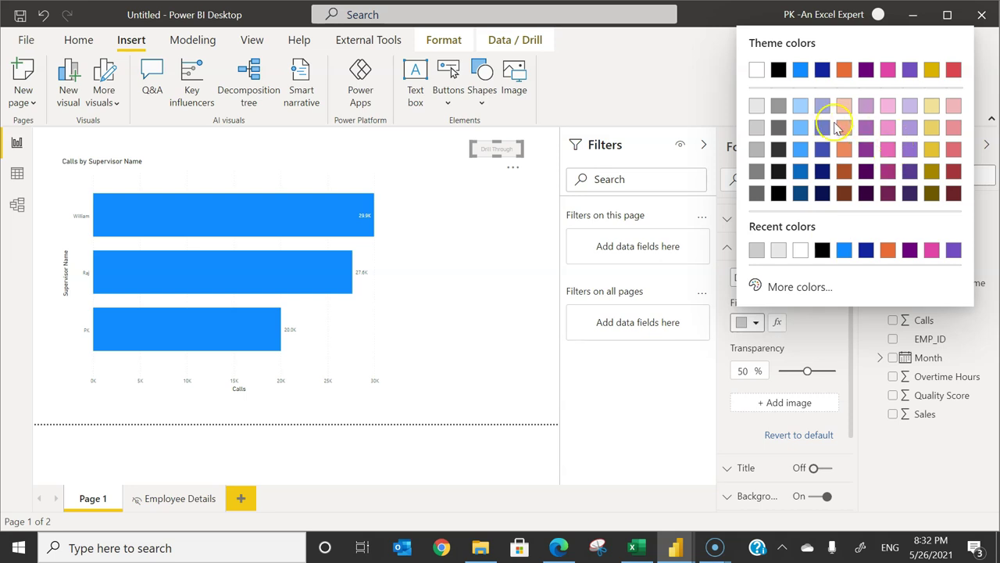
pyautogui.click(801, 71)
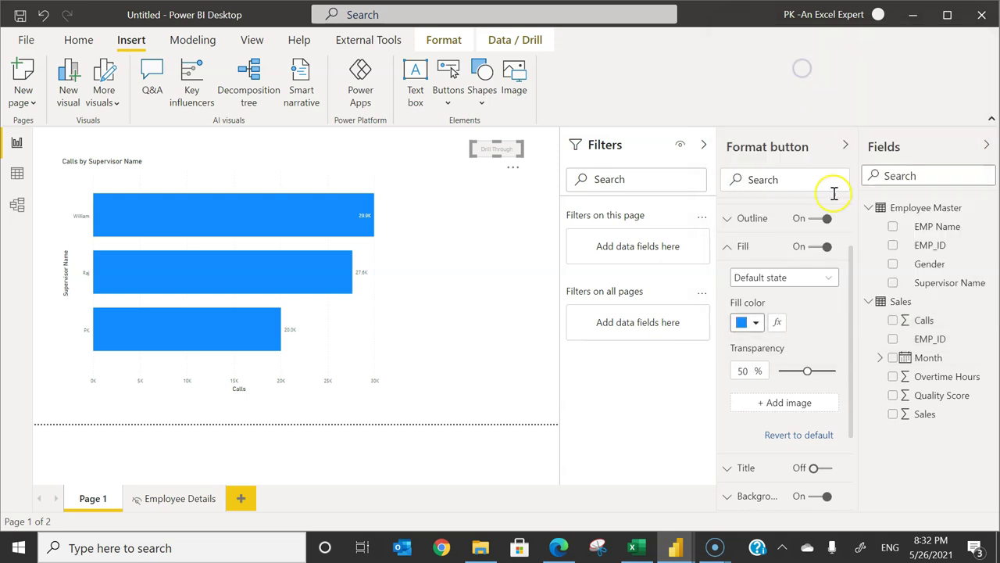
pyautogui.moveTo(807, 370); pyautogui.dragTo(777, 372)
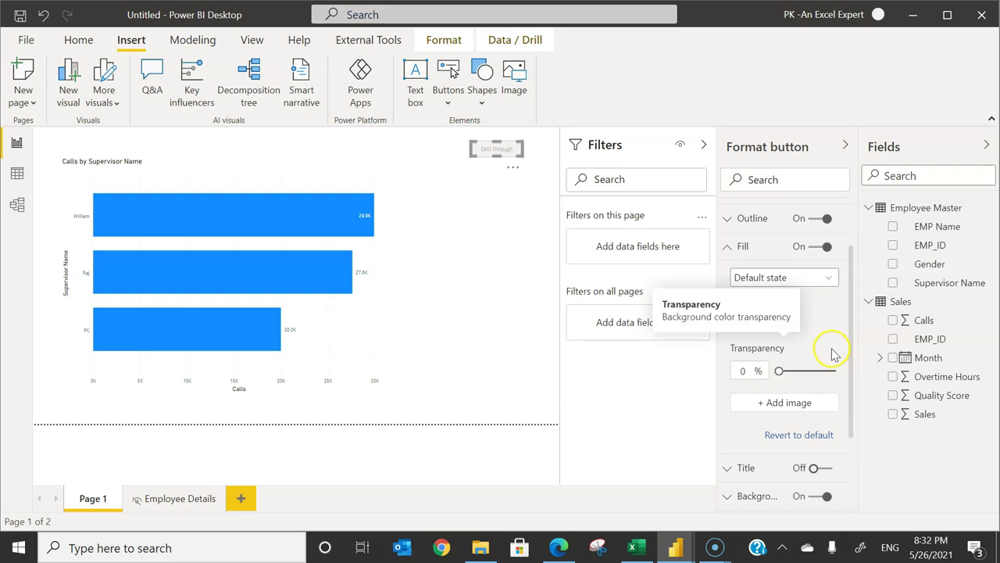
pyautogui.click(733, 247)
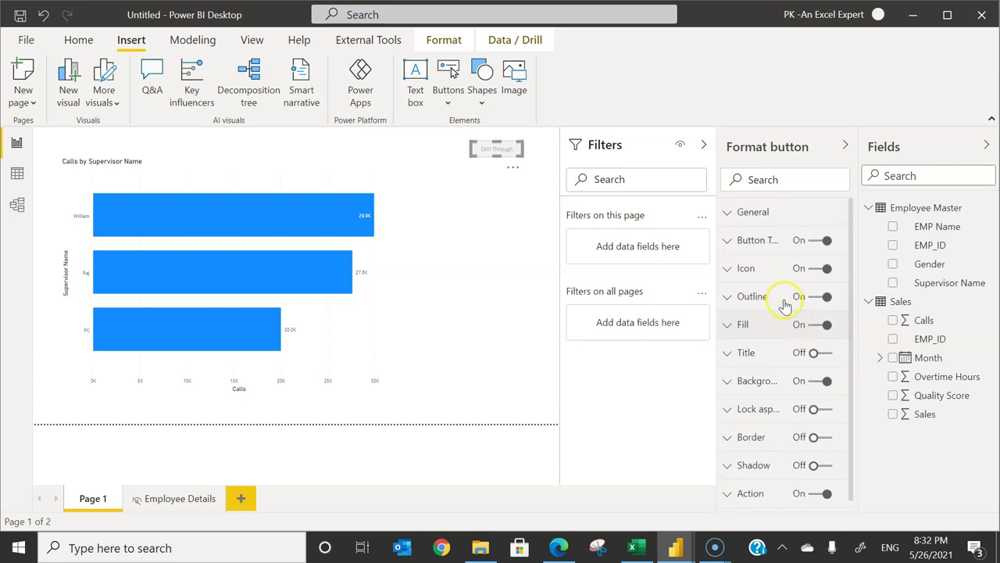
# - Set the button text's default-state font color to white and its font family to Segoe UI Bold
pyautogui.click(762, 243)
pyautogui.click(751, 360)
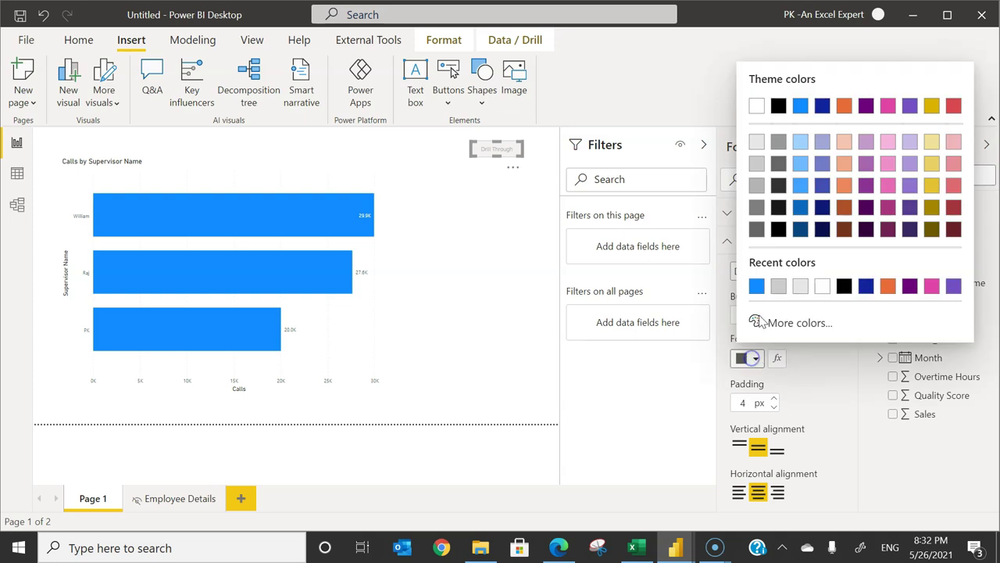
pyautogui.click(754, 104)
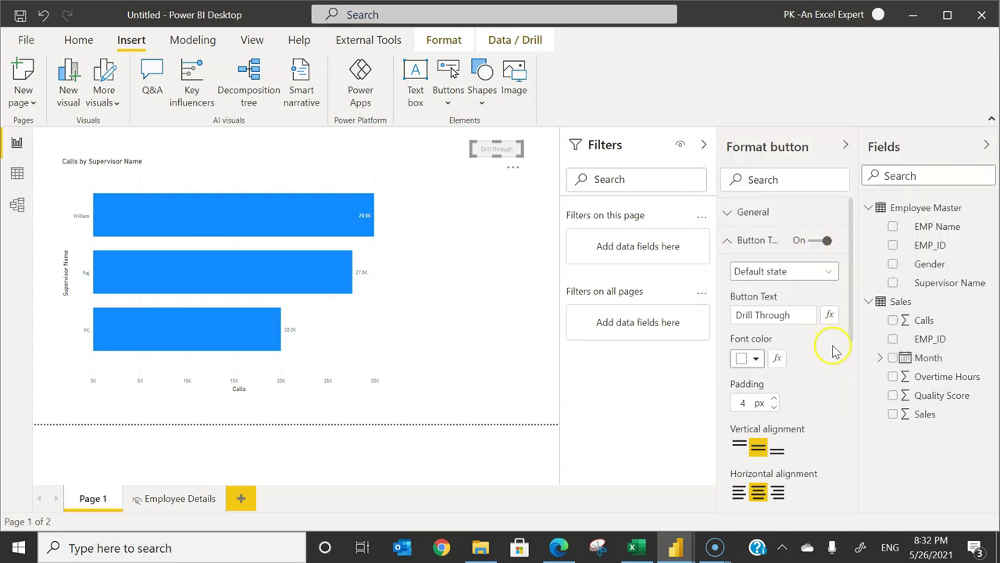
pyautogui.scroll(-5, 801, 384)
pyautogui.scroll(-1, 810, 388)
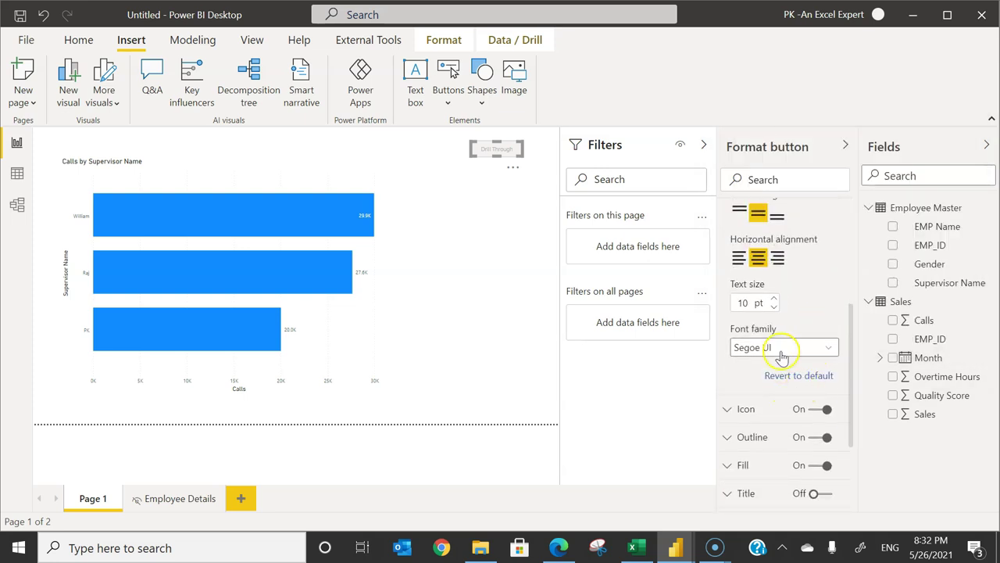
pyautogui.click(787, 349)
pyautogui.scroll(-4, 791, 289)
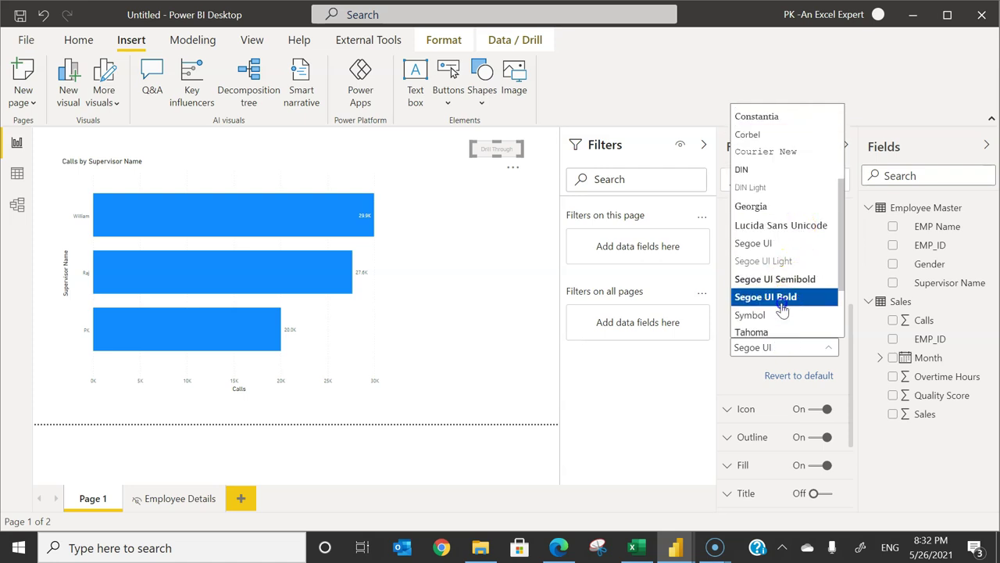
pyautogui.click(786, 297)
pyautogui.scroll(6, 815, 315)
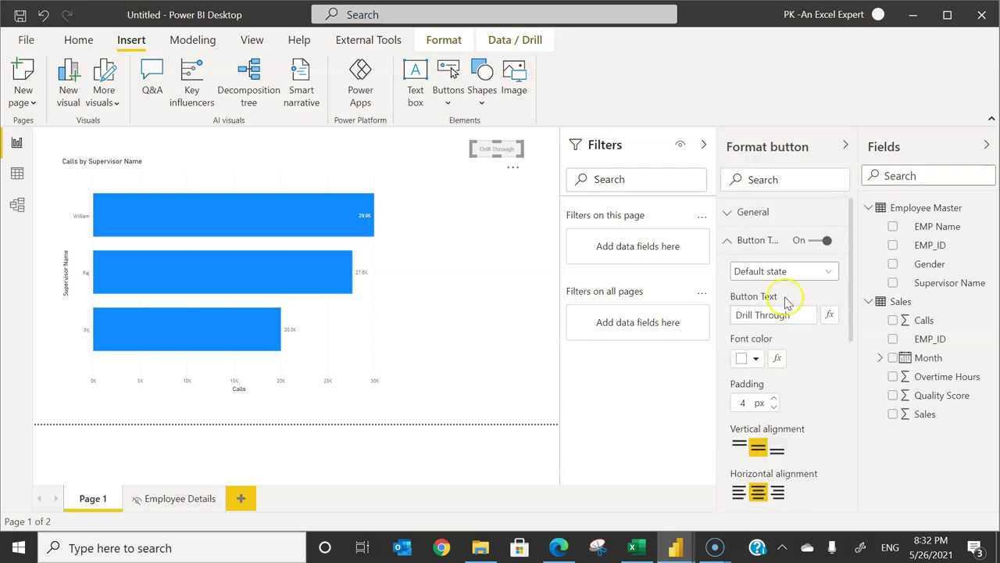
pyautogui.click(755, 242)
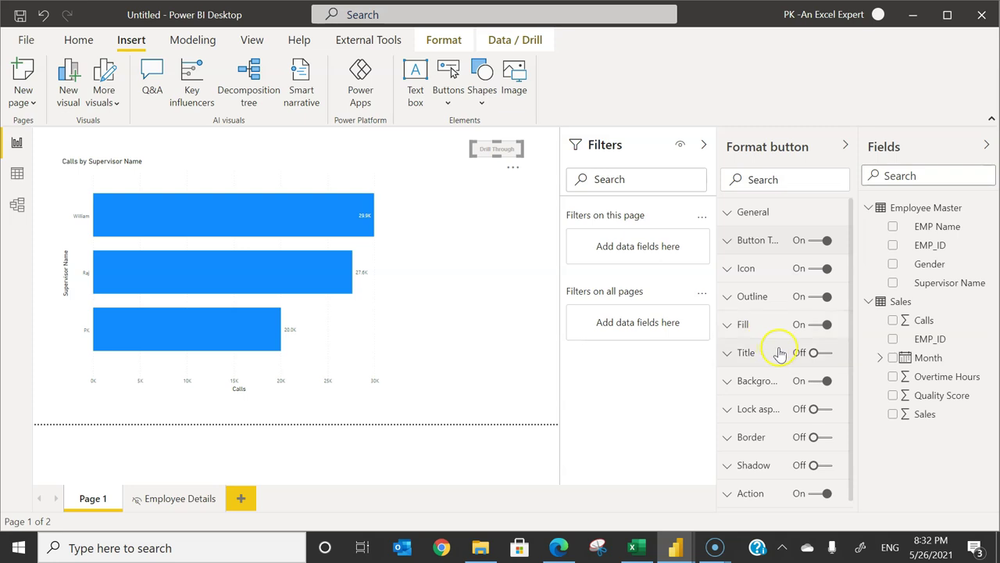
# - Set the button's disabled-state fill color to the second gray shade under the theme's white
pyautogui.click(755, 324)
pyautogui.click(773, 358)
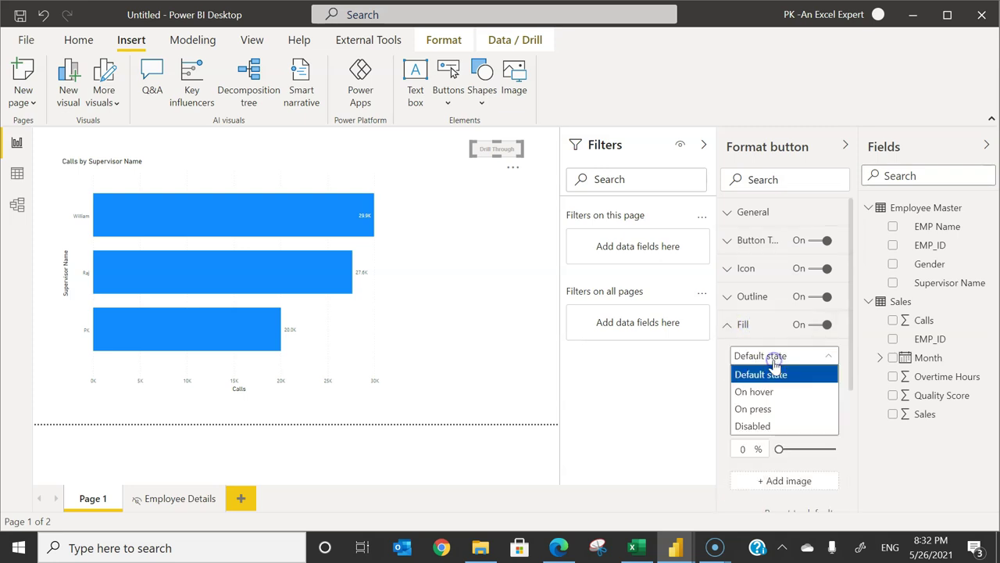
pyautogui.click(778, 427)
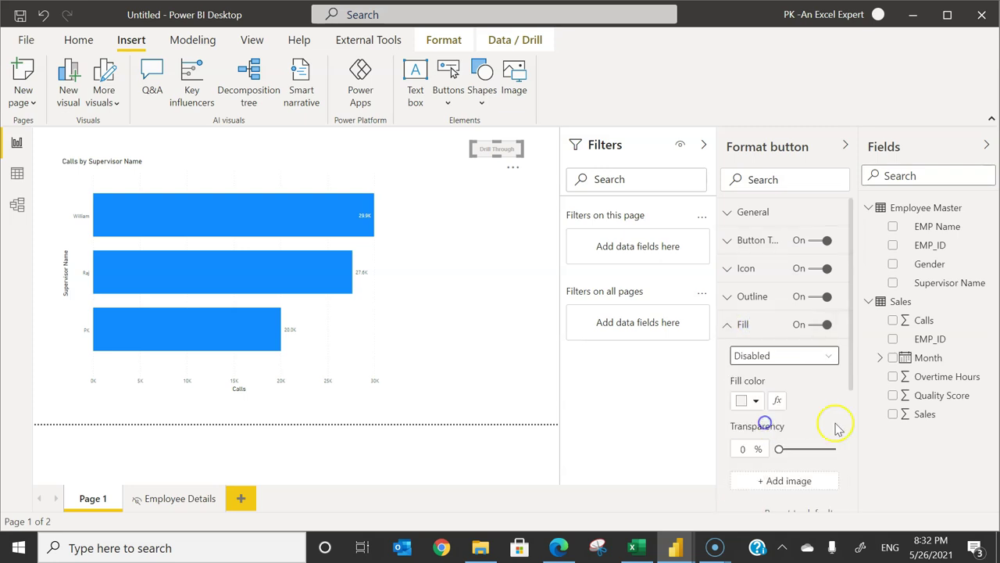
pyautogui.click(754, 401)
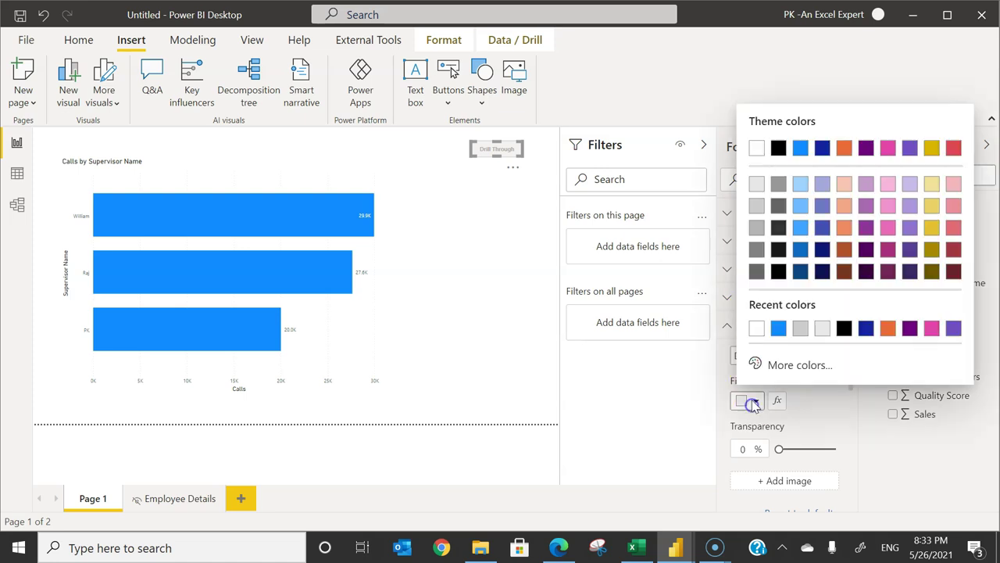
pyautogui.click(757, 207)
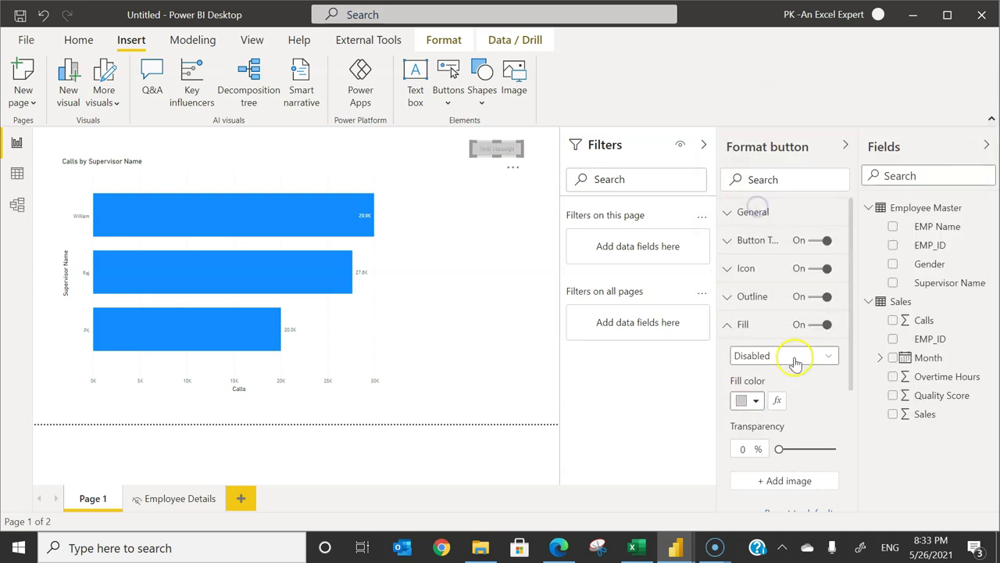
pyautogui.click(744, 327)
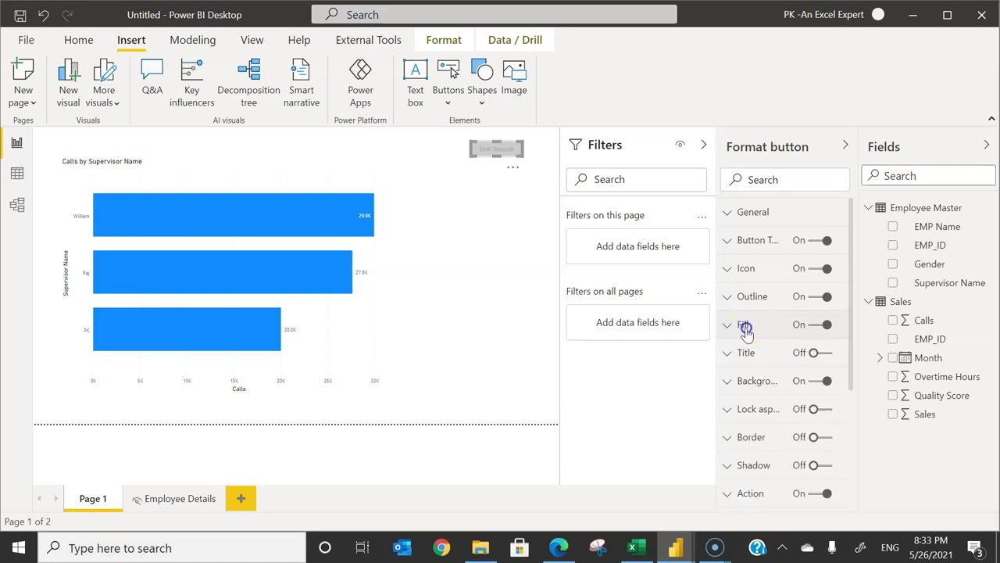
# - Check the button's enabled and disabled appearance by selecting the top and middle supervisor bars in turn and clearing the selection
pyautogui.click(321, 220)
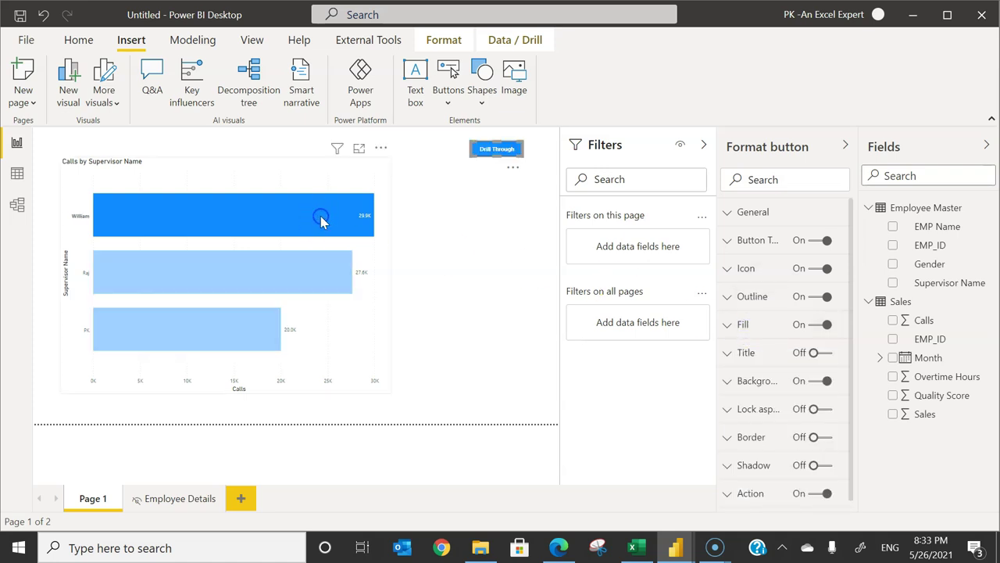
pyautogui.click(466, 196)
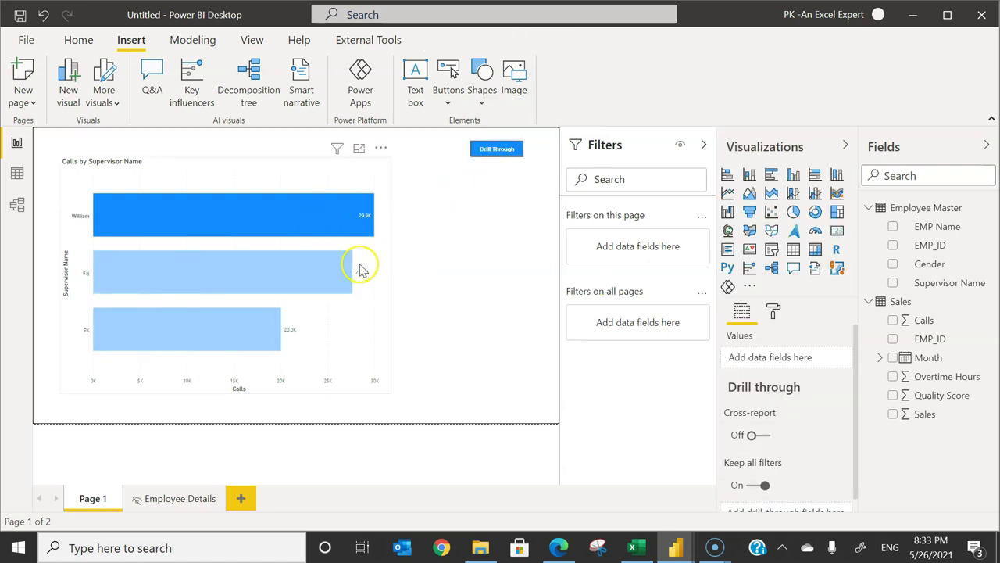
pyautogui.click(328, 272)
pyautogui.click(326, 270)
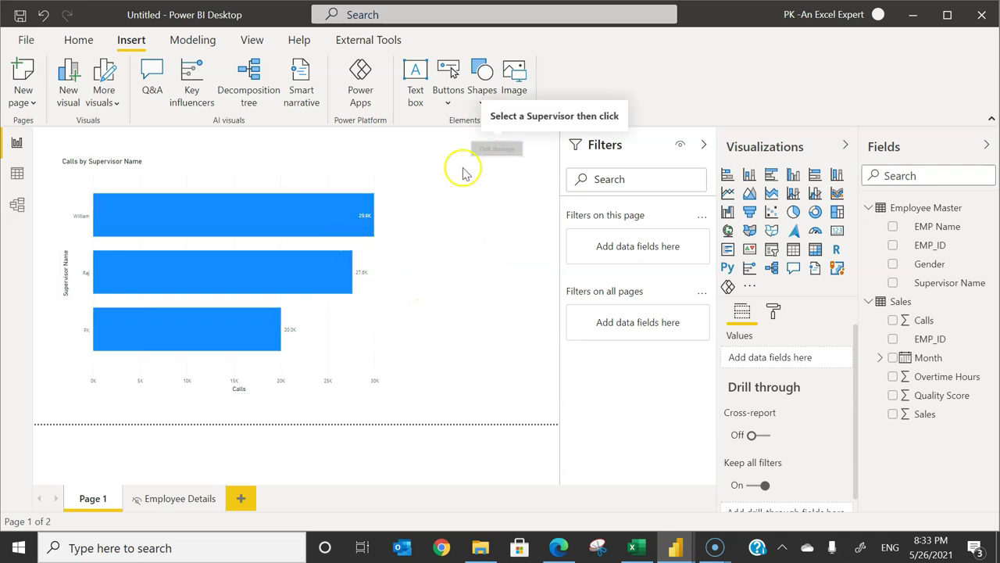
# - Test the Drill Through button with the top supervisor bar selected, and return from Employee Details to Page 1
pyautogui.click(340, 216)
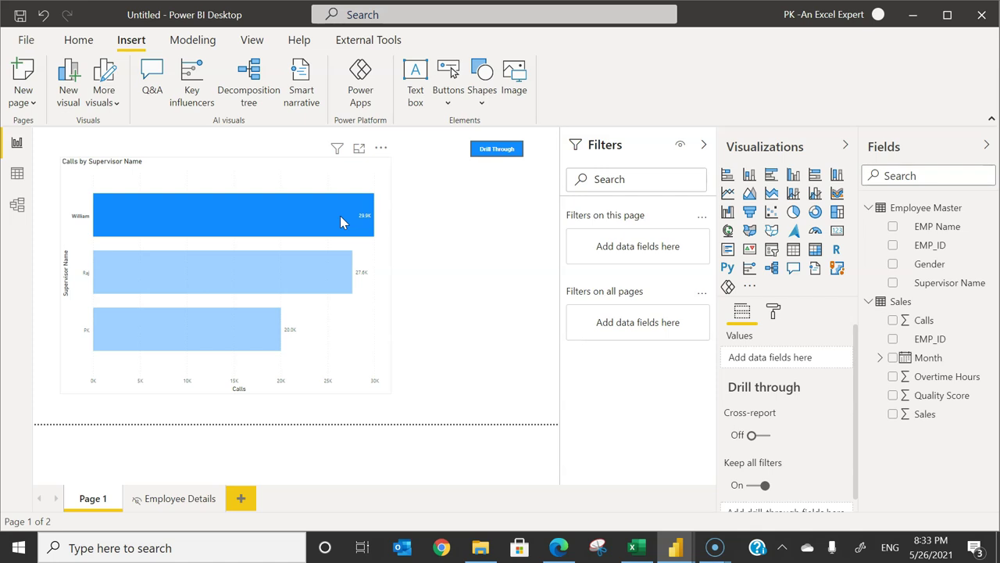
pyautogui.click(497, 150)
pyautogui.keyDown('ctrl'); pyautogui.click(497, 150); pyautogui.keyUp('ctrl')
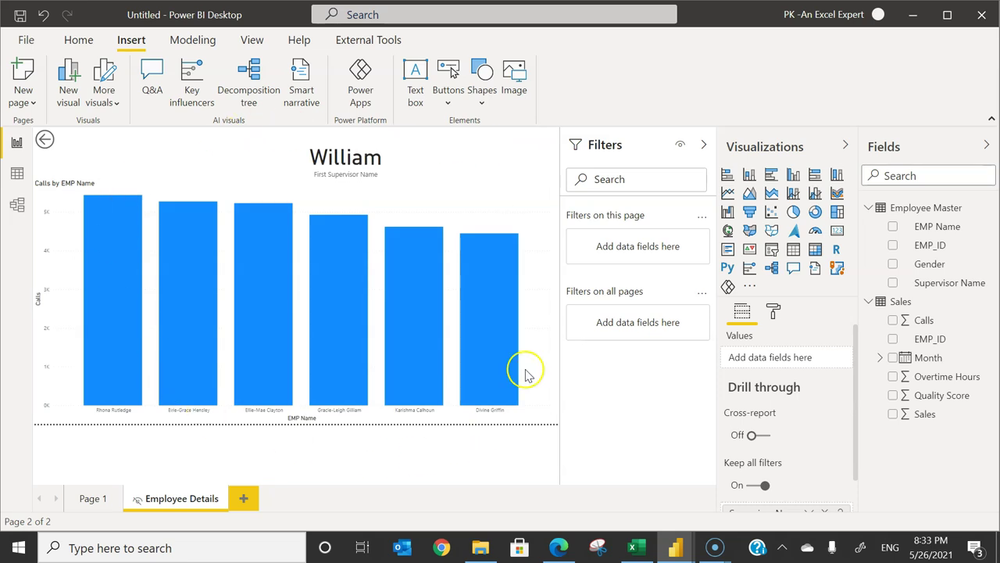
pyautogui.keyDown('ctrl'); pyautogui.click(50, 140); pyautogui.keyUp('ctrl')
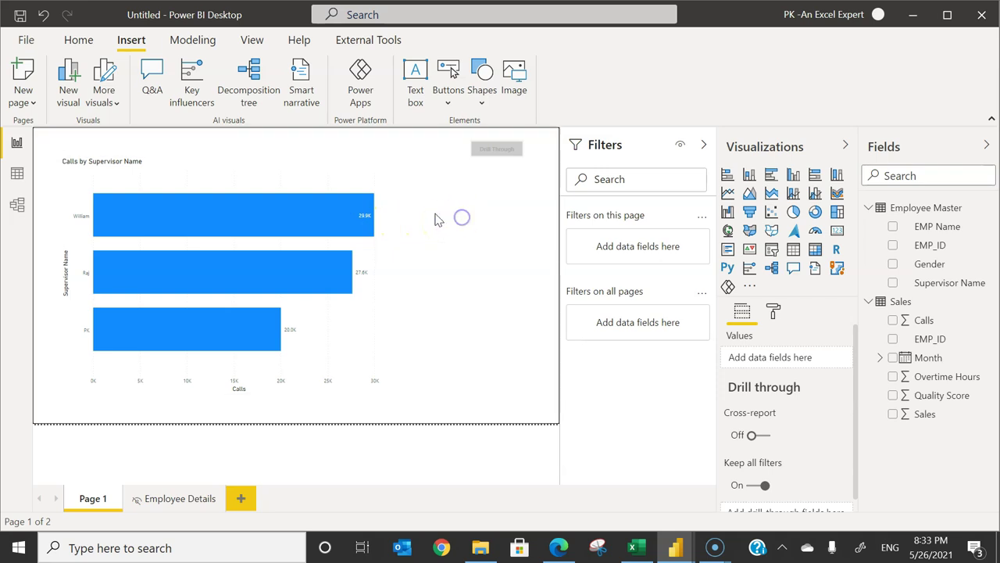
# - Inspect the top bar's tooltip and check the installed Power BI Desktop version in the About information
pyautogui.moveTo(262, 227)
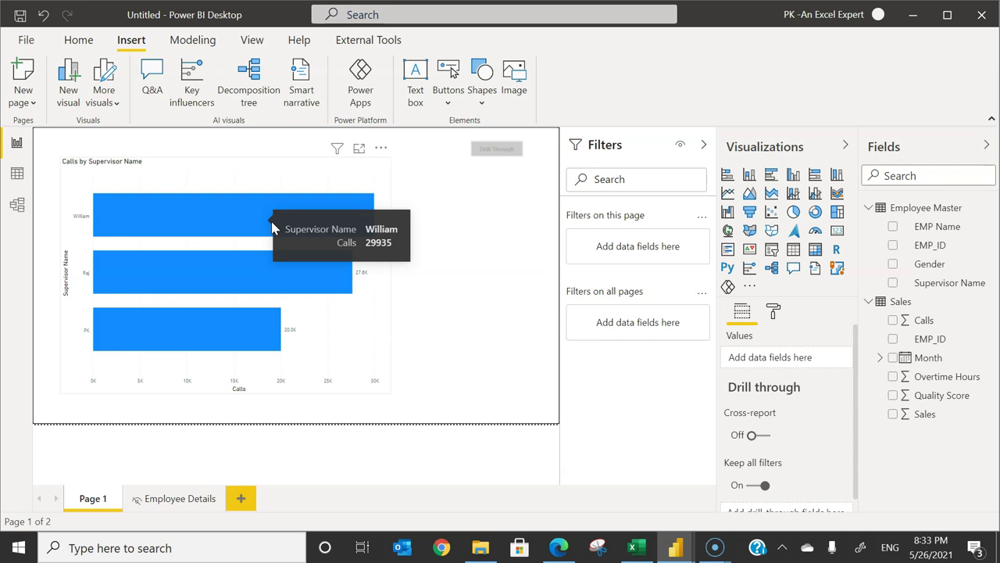
pyautogui.rightClick(275, 226)
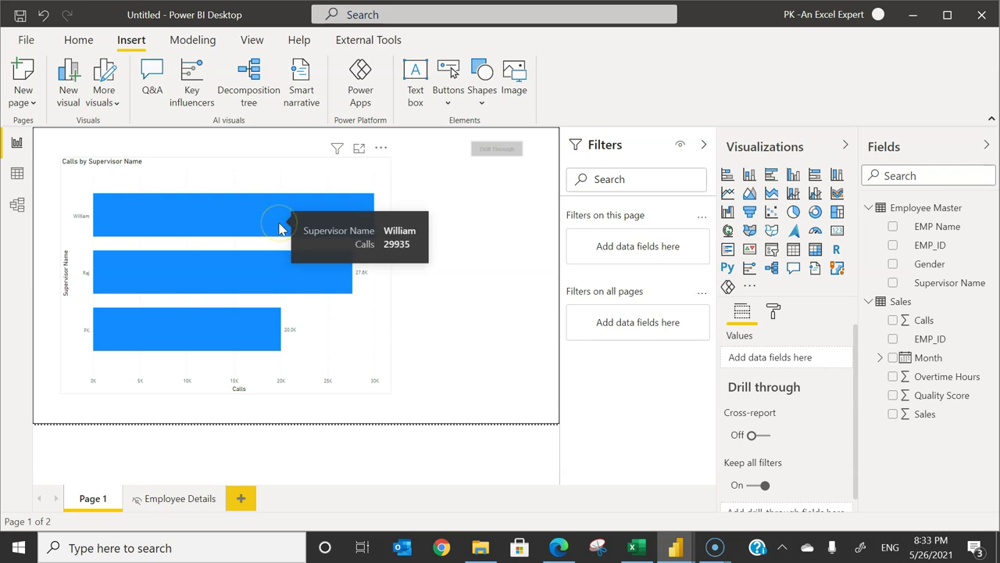
pyautogui.click(300, 41)
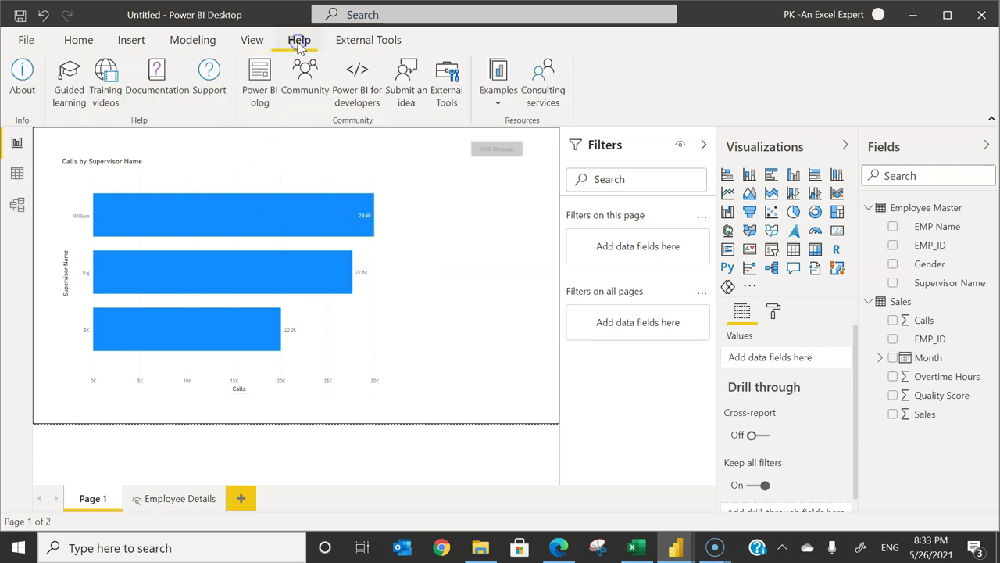
pyautogui.click(22, 77)
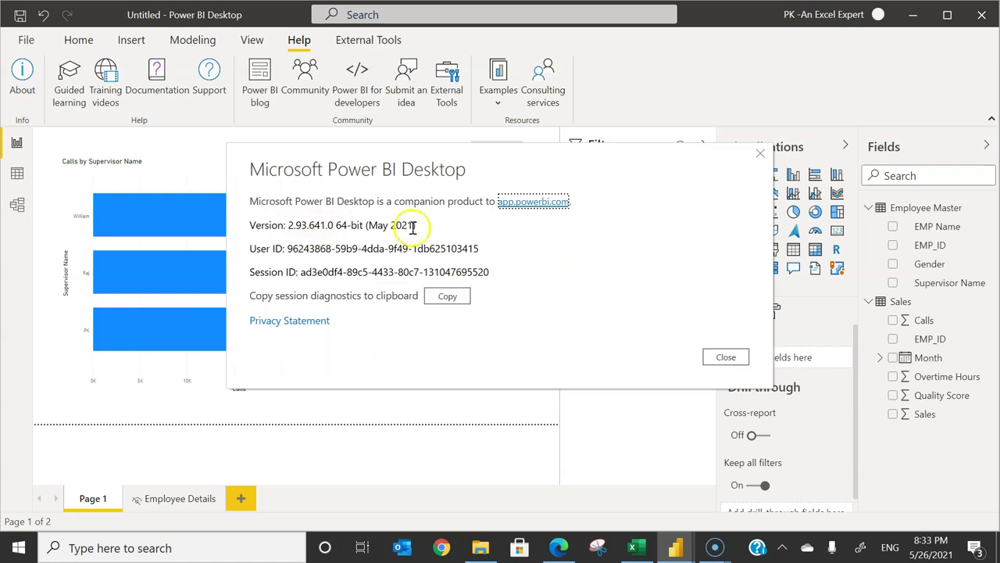
pyautogui.moveTo(380, 227); pyautogui.dragTo(414, 234)
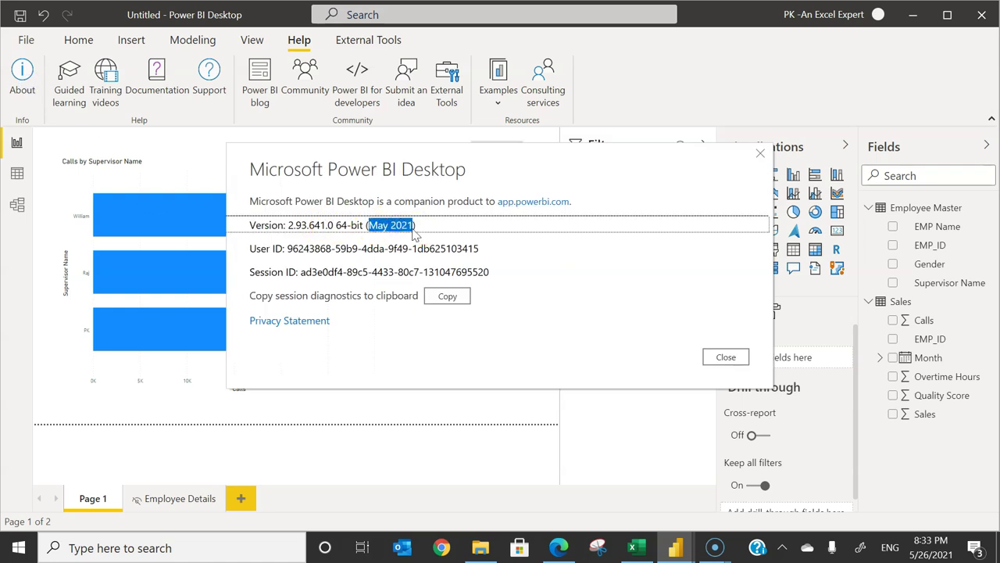
pyautogui.click(721, 356)
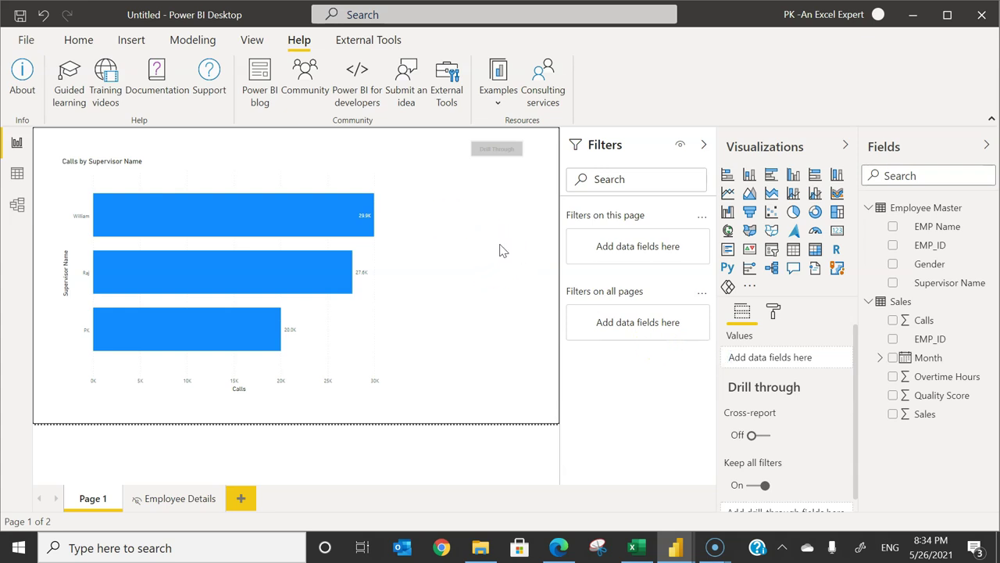
# - Enable the Modern visual tooltips preview feature in the global options
pyautogui.click(26, 42)
pyautogui.click(91, 287)
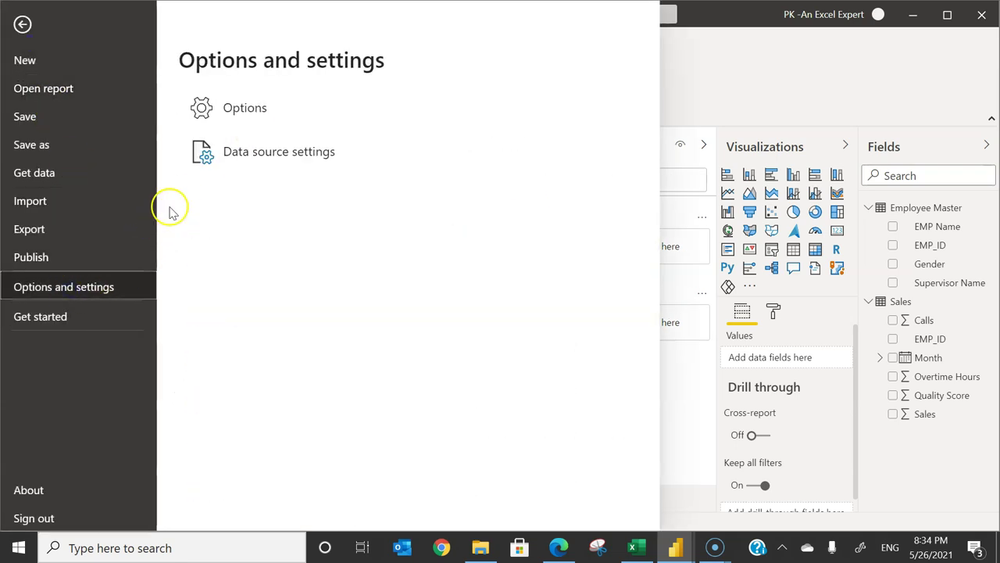
pyautogui.click(248, 115)
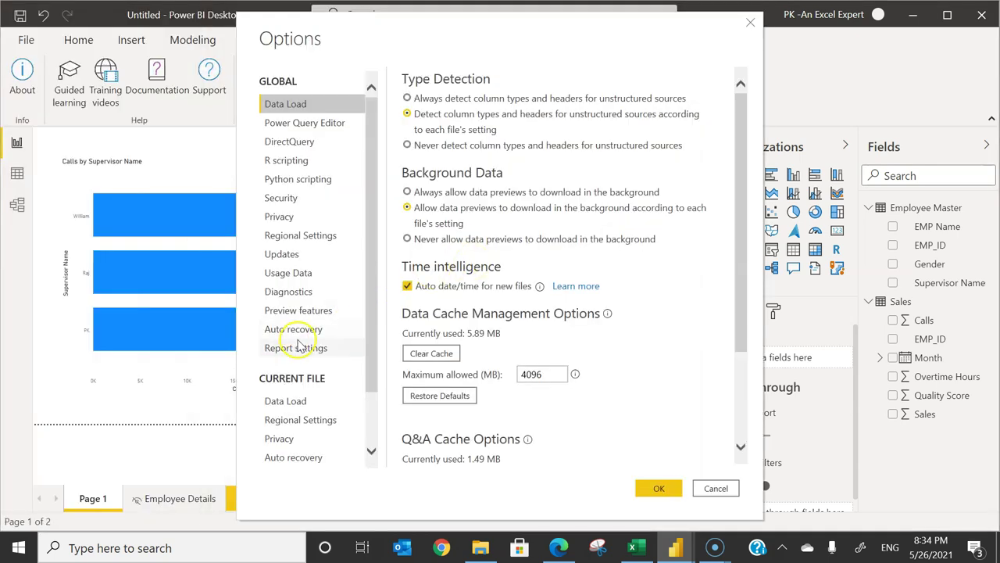
pyautogui.click(299, 312)
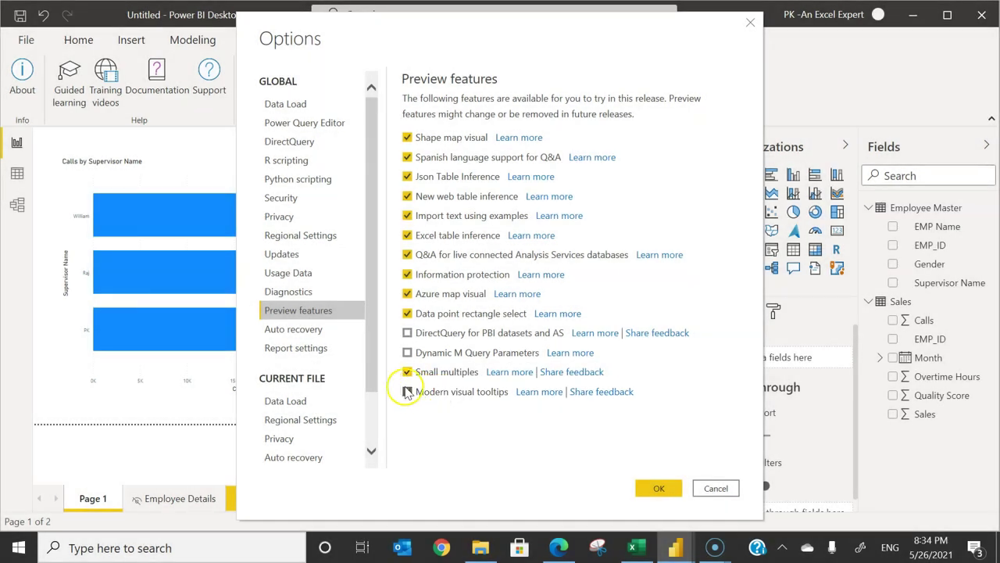
pyautogui.click(407, 391)
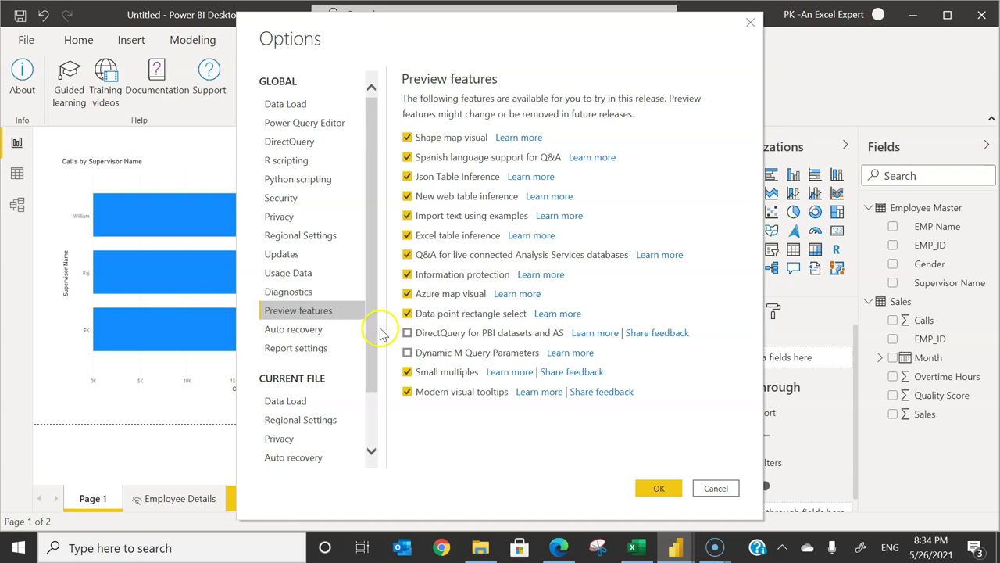
# - Enable "Use modern visual tooltips with drill actions and updated styling" in the current file's report settings and apply the options
pyautogui.moveTo(374, 165); pyautogui.dragTo(376, 250)
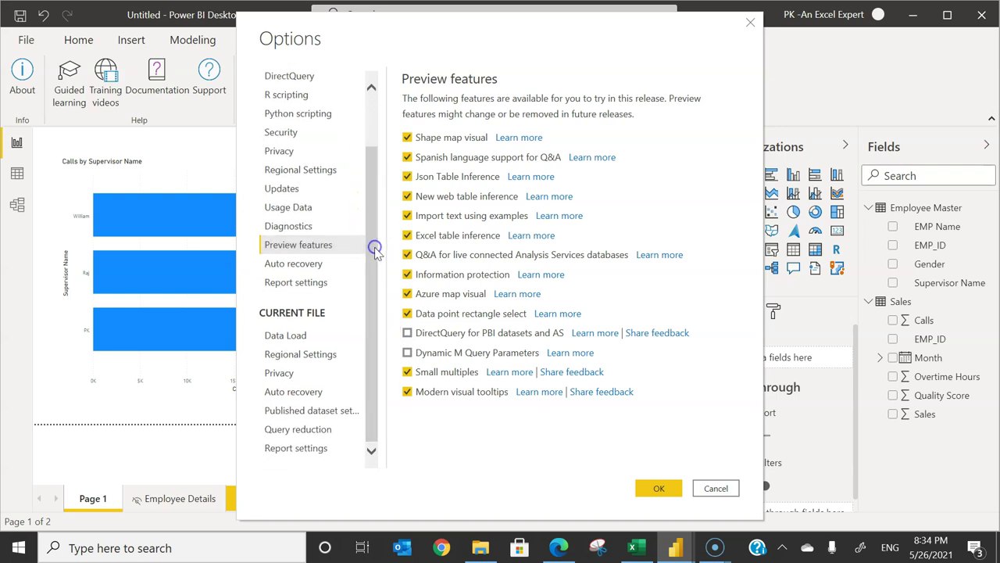
pyautogui.click(286, 450)
pyautogui.moveTo(728, 177); pyautogui.dragTo(734, 270)
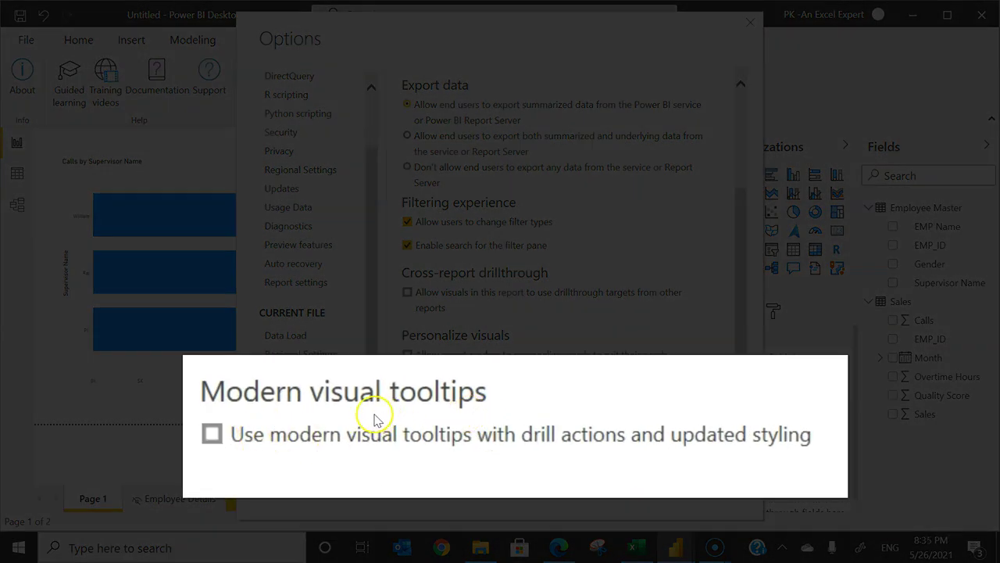
pyautogui.click(212, 434)
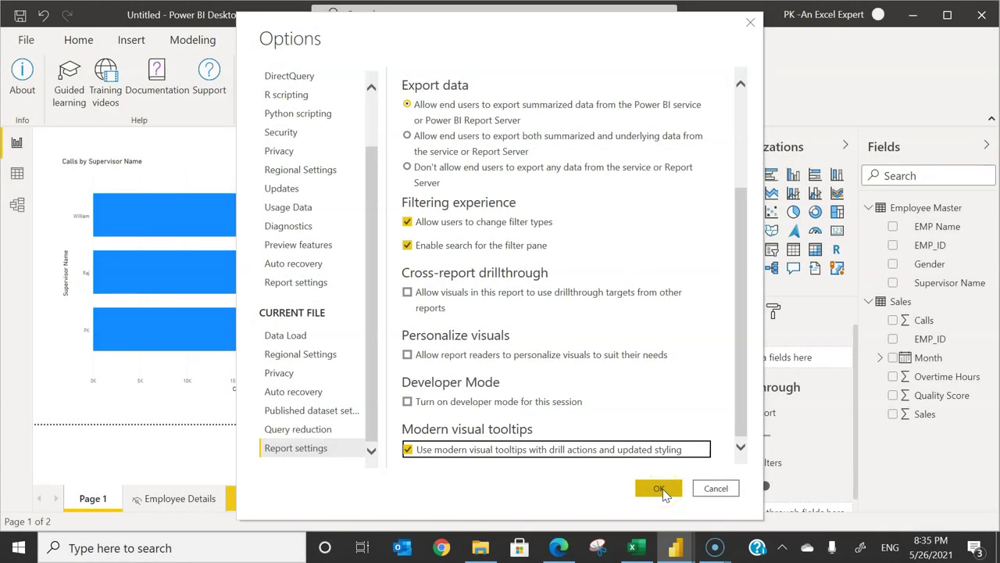
pyautogui.click(661, 488)
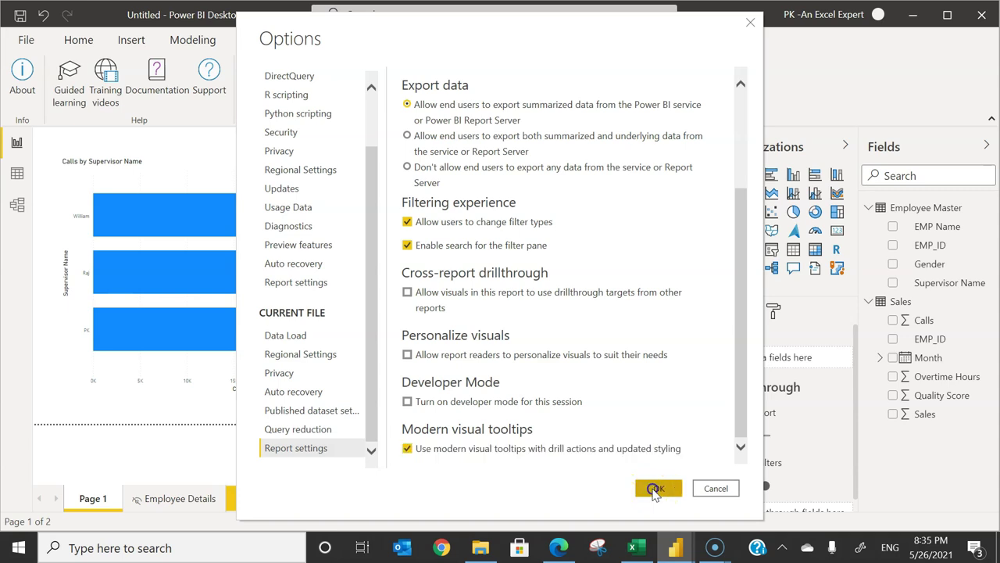
# - Drill through to Employee Details from the top supervisor bar's tooltip, and return to Page 1
pyautogui.moveTo(305, 208)
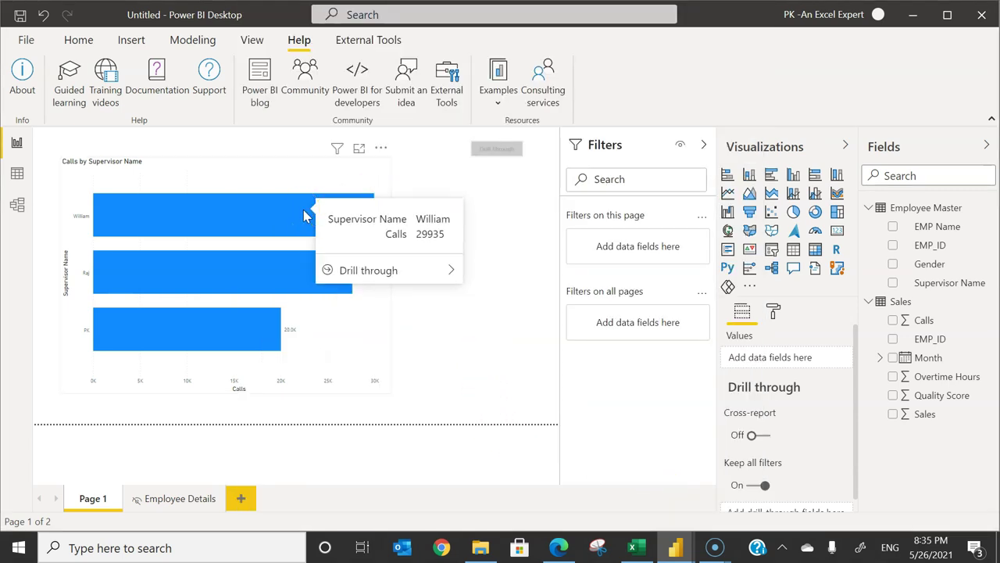
pyautogui.moveTo(358, 275)
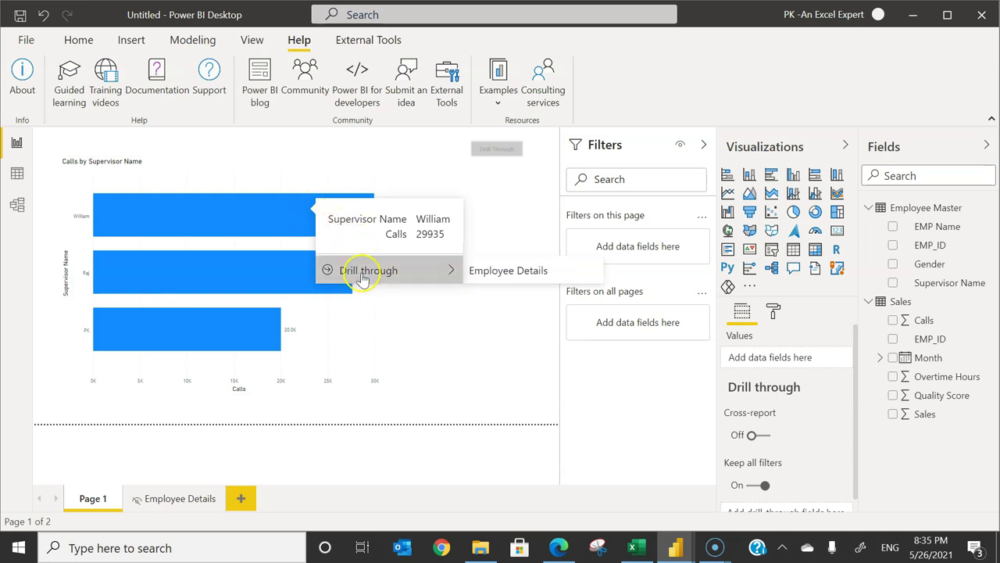
pyautogui.click(510, 273)
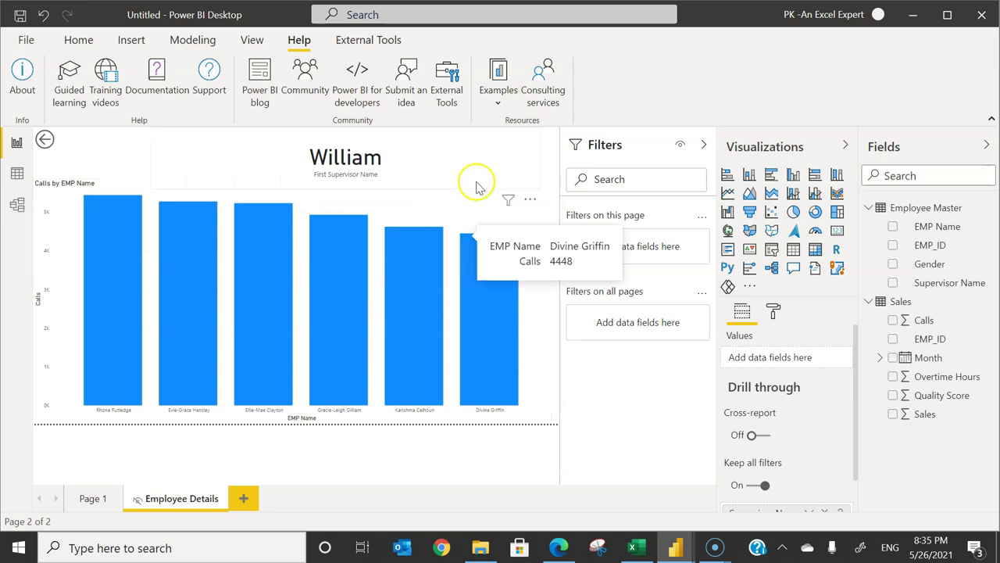
pyautogui.keyDown('ctrl'); pyautogui.click(45, 141); pyautogui.keyUp('ctrl')
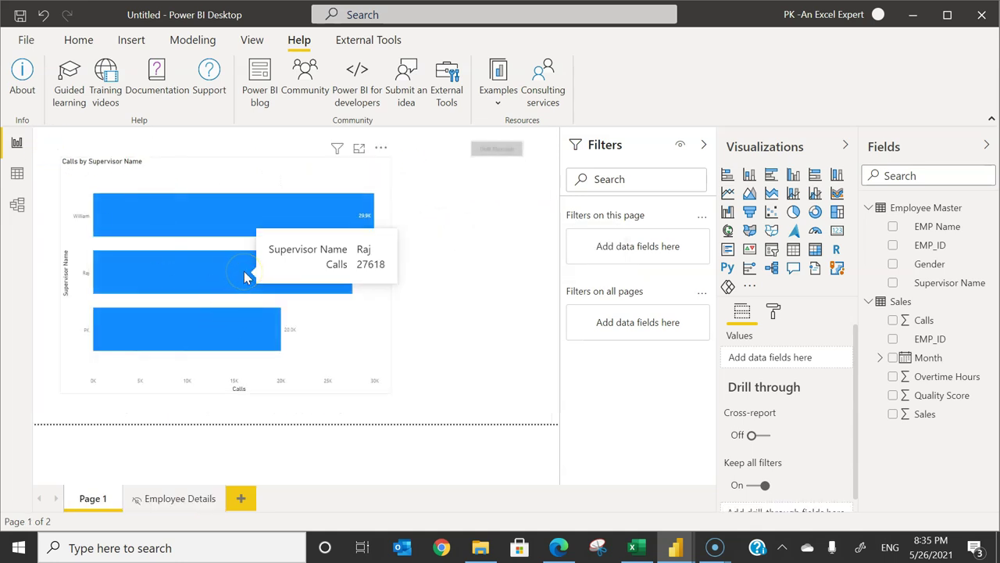
# - Drill through to Employee Details from the middle supervisor bar's tooltip, and return to Page 1
pyautogui.rightClick(244, 276)
pyautogui.moveTo(336, 269)
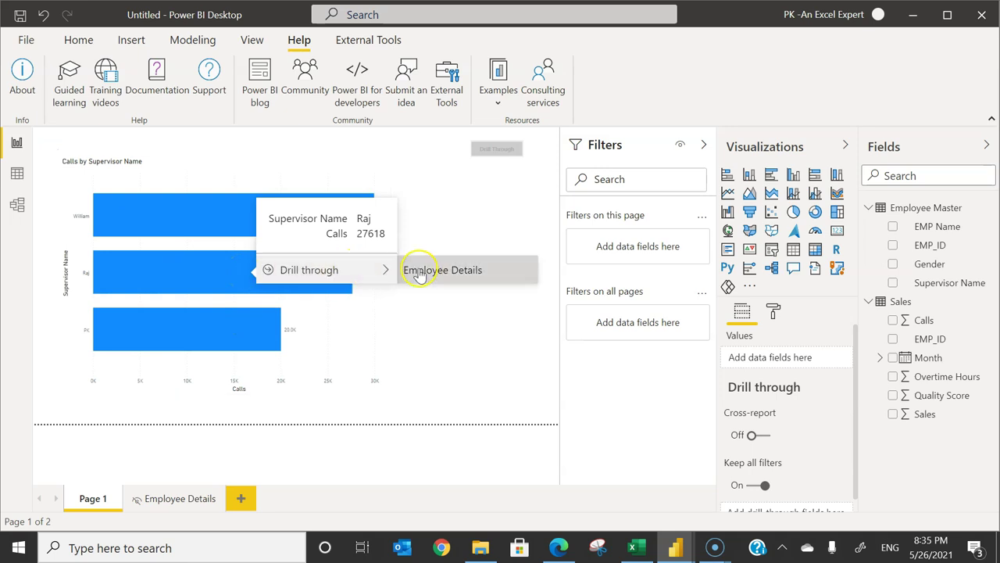
pyautogui.click(456, 278)
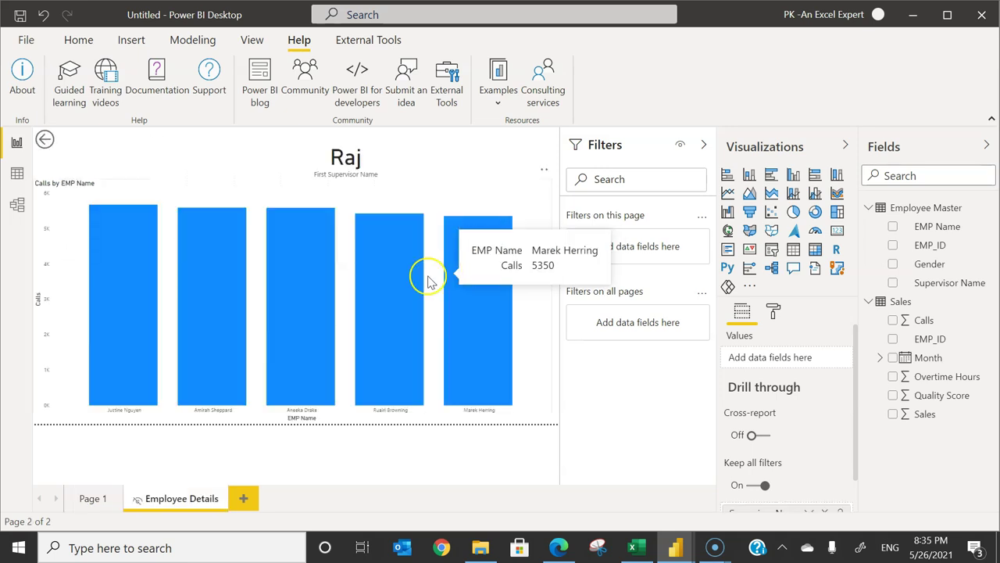
pyautogui.keyDown('ctrl'); pyautogui.click(46, 144); pyautogui.keyUp('ctrl')
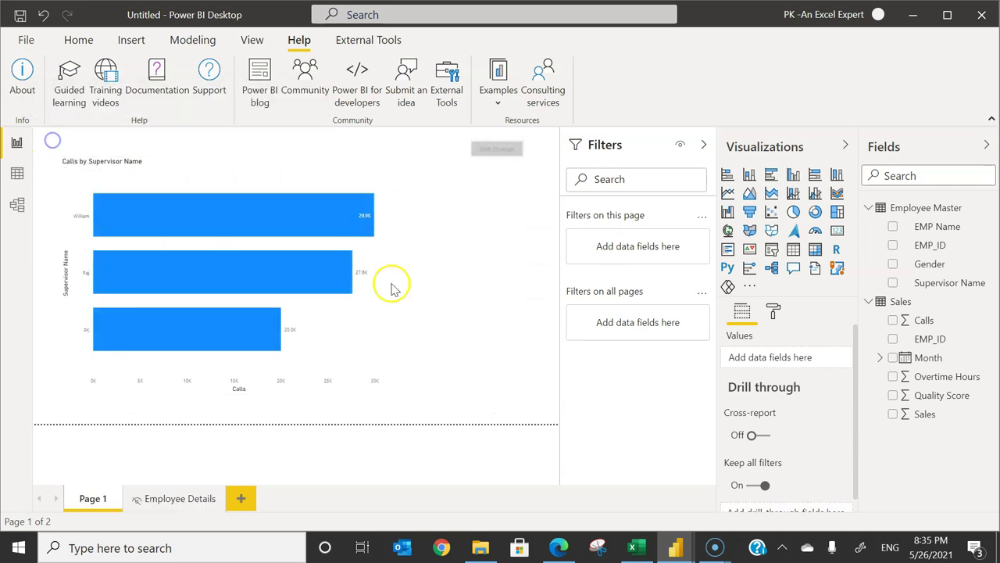